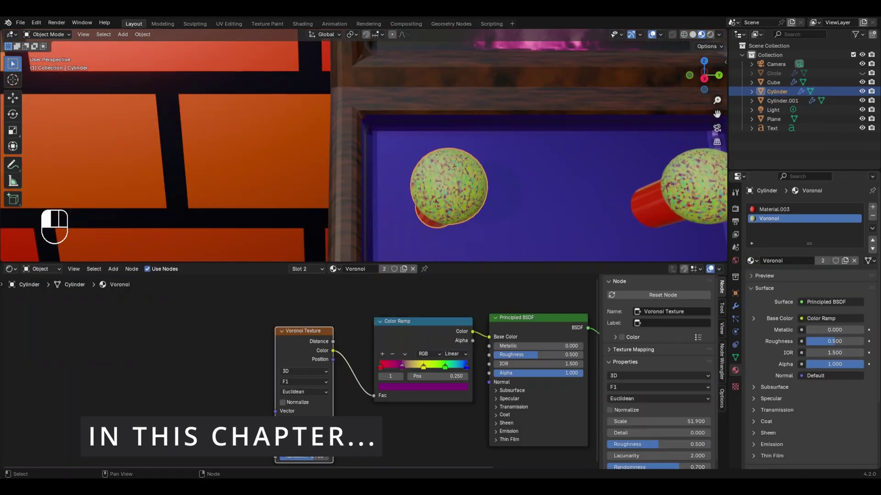
{"action": "left_click", "coordinate": [421, 388]}
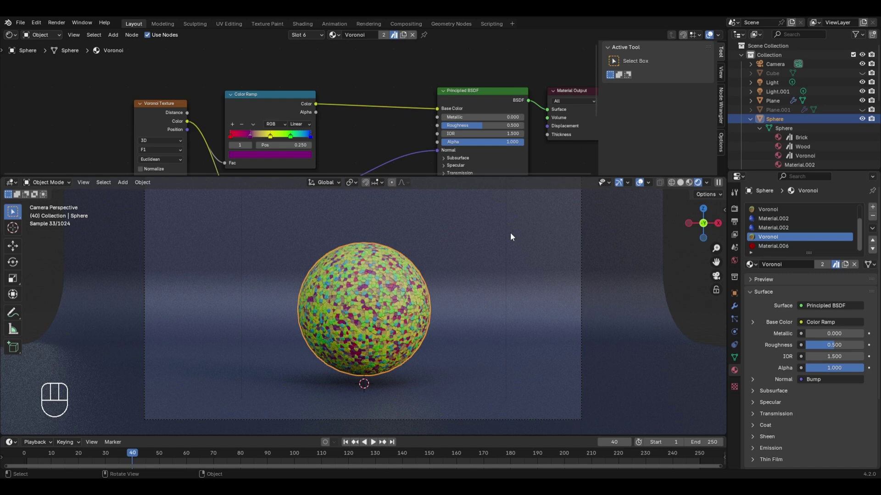
{"action": "scroll", "coordinate": [389, 112], "scroll_direction": "down", "scroll_amount": 1}
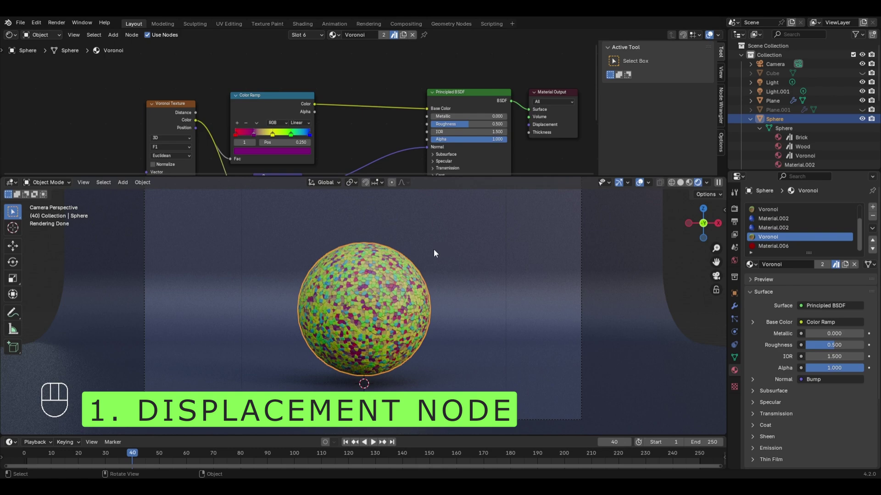
{"action": "scroll", "coordinate": [446, 262], "scroll_direction": "up", "scroll_amount": 3}
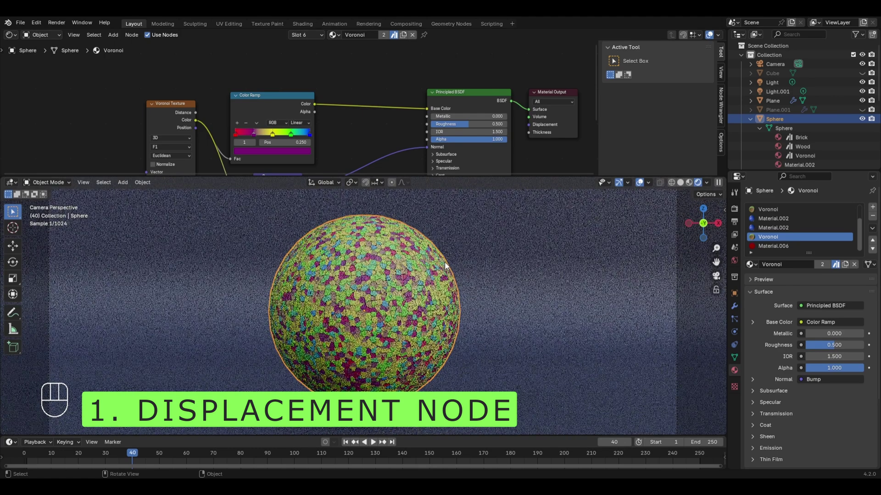
Add a material slot with a new material to the sphere and assign it to the whole mesh
{"action": "left_click", "coordinate": [871, 210]}
{"action": "left_click", "coordinate": [812, 261]}
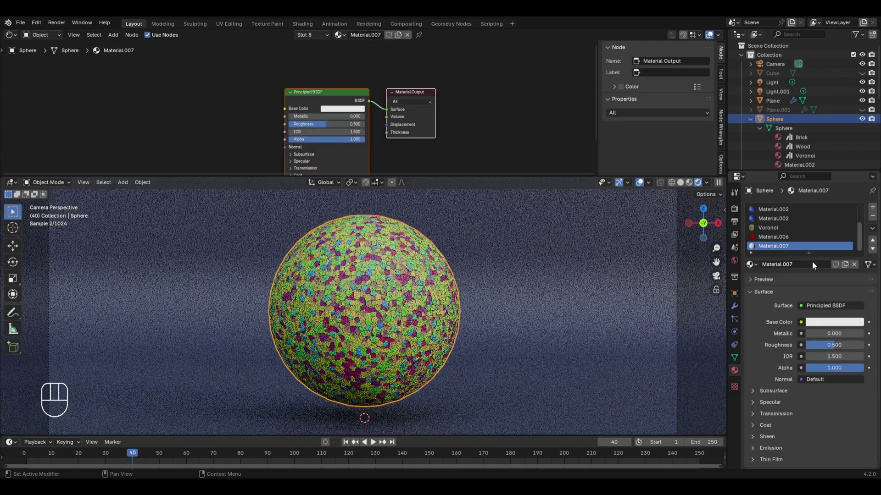
{"action": "key", "text": "Tab"}
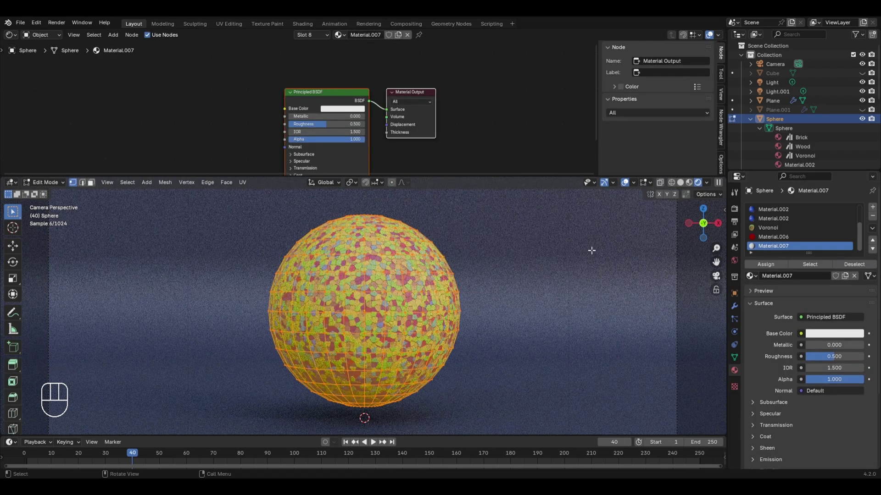
{"action": "left_click", "coordinate": [764, 265]}
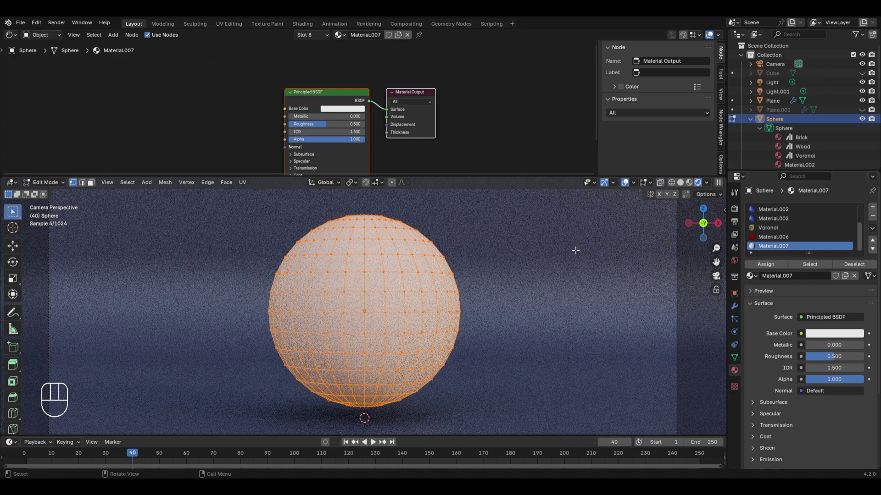
{"action": "key", "text": "Tab"}
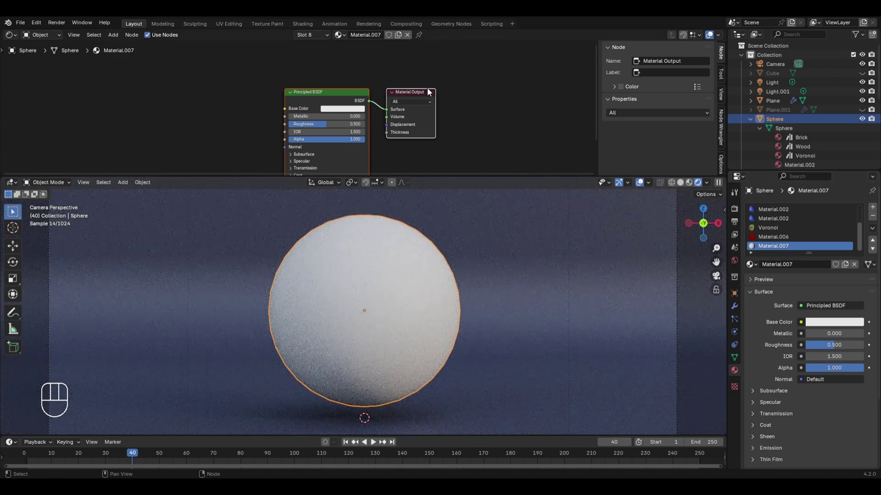
Move the Material Output node further from the Principled BSDF and place a new Displacement node between them
{"action": "left_click_drag", "start_coordinate": [409, 91], "coordinate": [461, 95]}
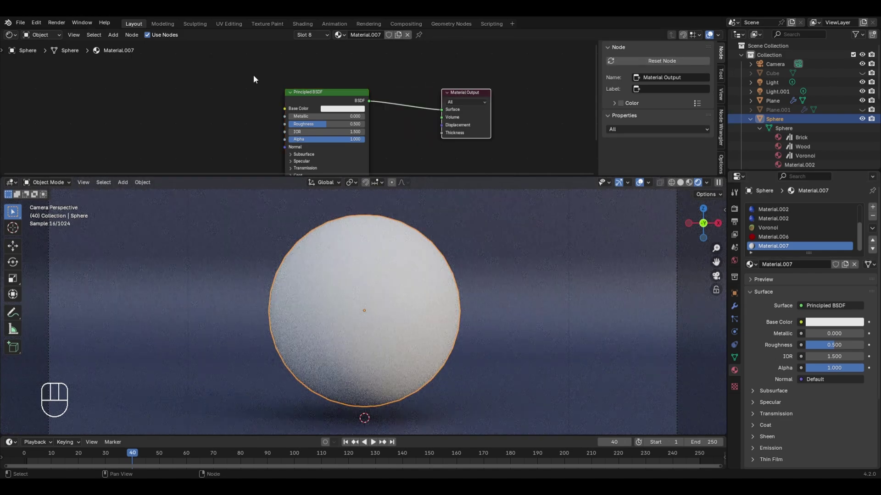
{"action": "key", "text": "shift+a"}
{"action": "mouse_move", "coordinate": [231, 148]}
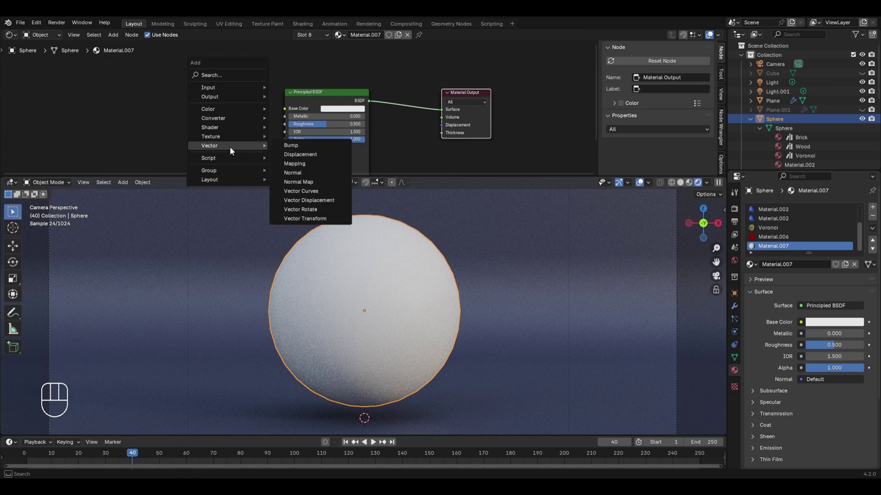
{"action": "left_click", "coordinate": [286, 154]}
{"action": "left_click", "coordinate": [385, 122]}
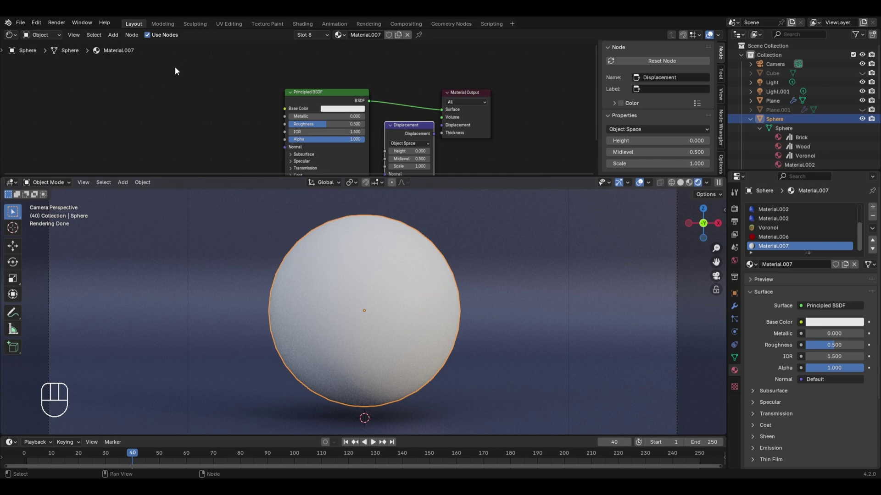
Add a Noise Texture node ahead of the Principled BSDF
{"action": "scroll", "coordinate": [181, 77], "scroll_direction": "up", "scroll_amount": 1}
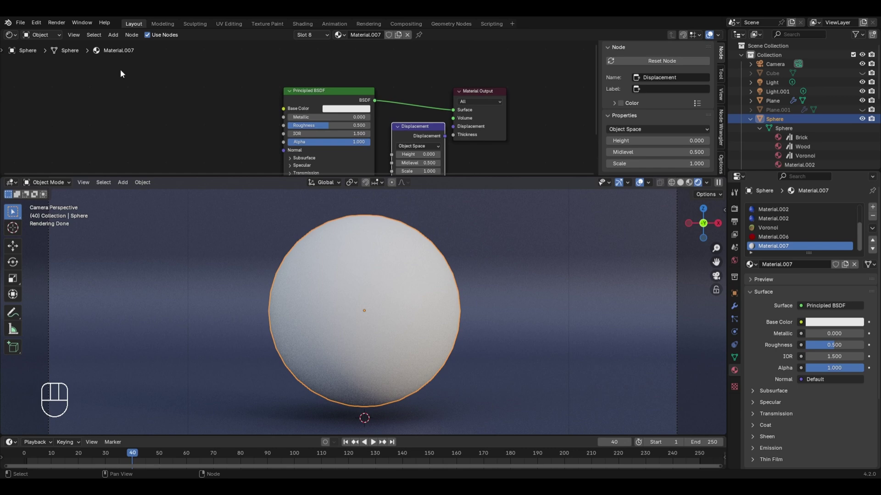
{"action": "key", "text": "shift+a"}
{"action": "mouse_move", "coordinate": [117, 102]}
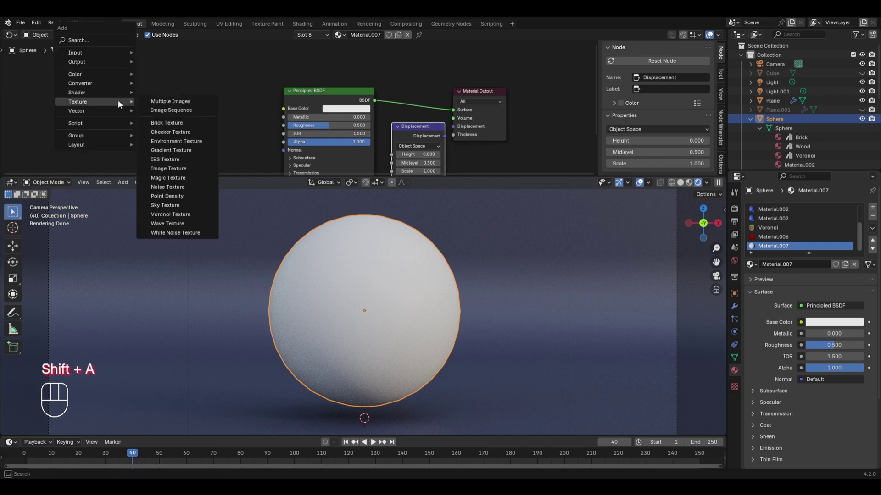
{"action": "left_click", "coordinate": [179, 187]}
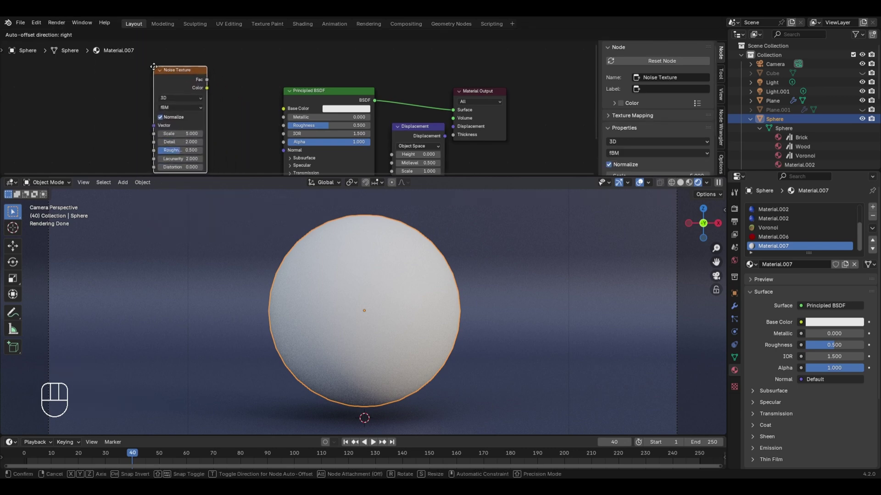
{"action": "left_click", "coordinate": [154, 67]}
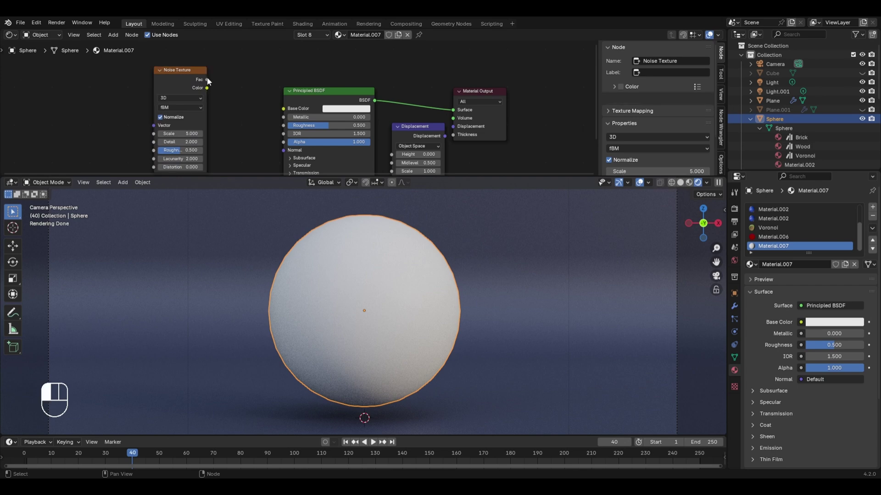
Link the noise Fac through the Displacement node's Height to the Material Output's Displacement, and set the noise scale to 12.8
{"action": "left_click_drag", "start_coordinate": [207, 79], "coordinate": [447, 127]}
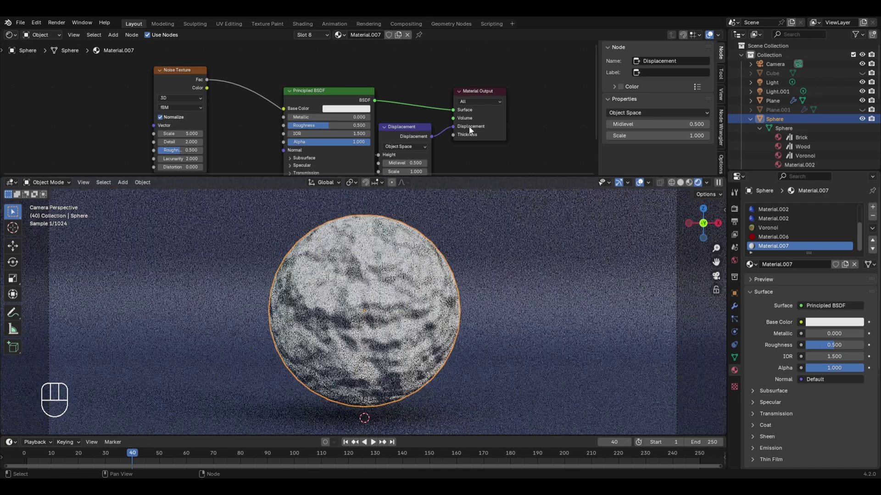
{"action": "scroll", "coordinate": [481, 308], "scroll_direction": "up", "scroll_amount": 3}
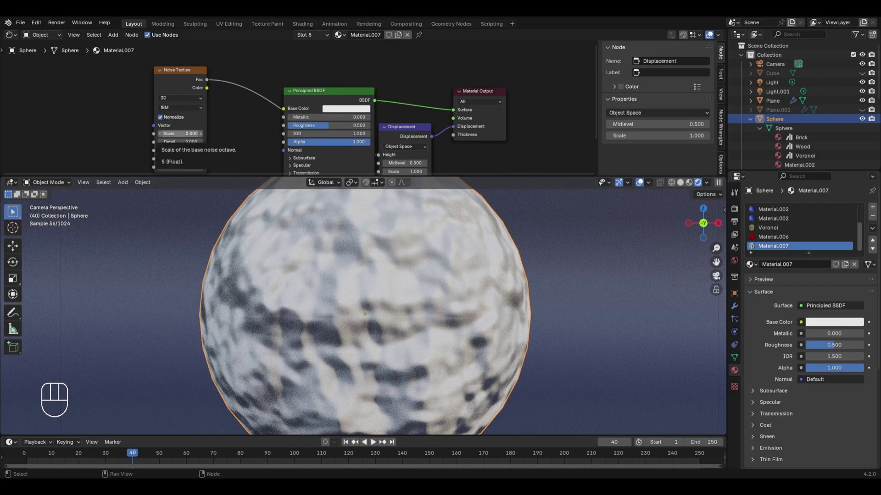
{"action": "left_click_drag", "start_coordinate": [169, 133], "coordinate": [184, 134]}
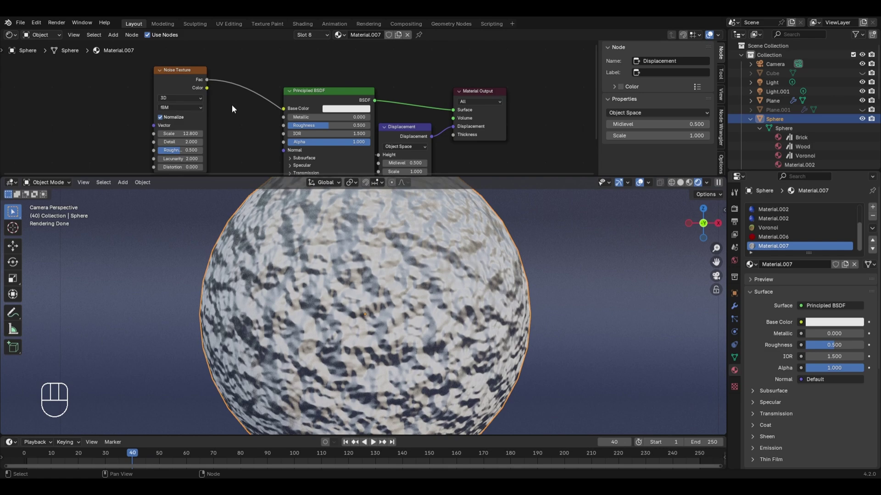
Examine the sphere's surface and outline up close, comparing solid and rendered shading from the camera view
{"action": "middle_click_drag", "start_coordinate": [351, 208], "coordinate": [420, 267]}
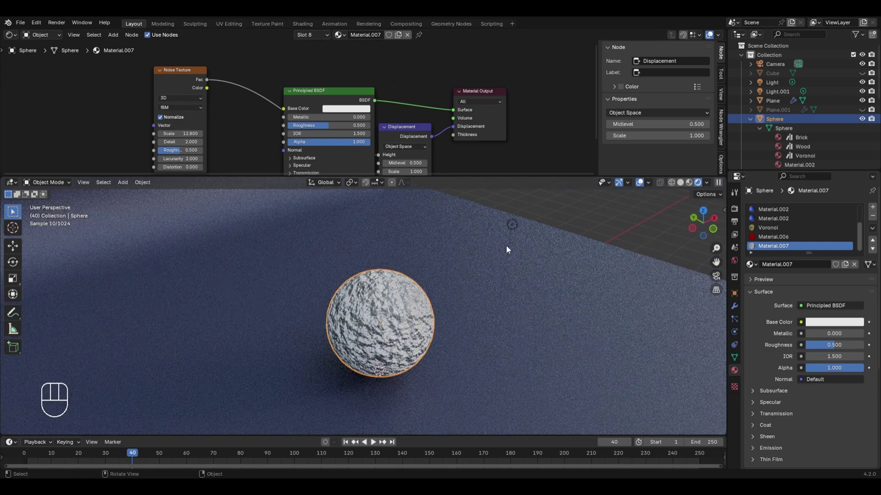
{"action": "scroll", "coordinate": [505, 246], "scroll_direction": "up", "scroll_amount": 8}
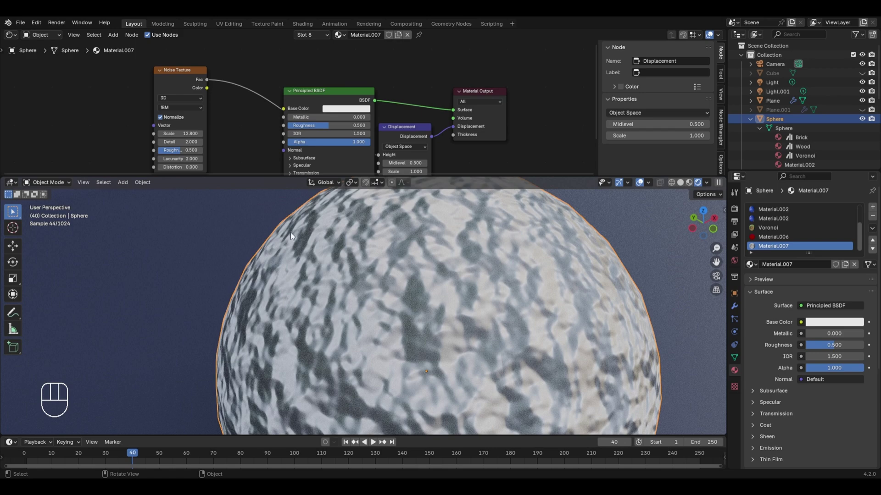
{"action": "scroll", "coordinate": [454, 207], "scroll_direction": "down", "scroll_amount": 2}
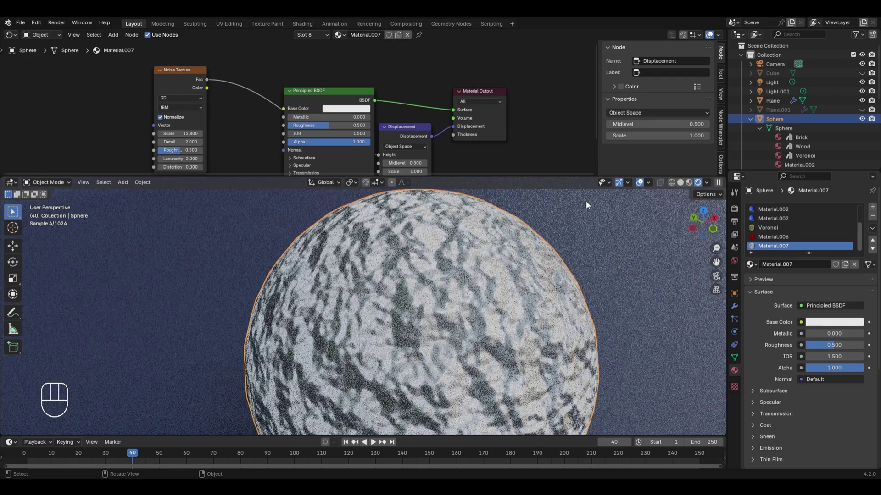
{"action": "left_click", "coordinate": [680, 183]}
{"action": "key", "text": "KP_0"}
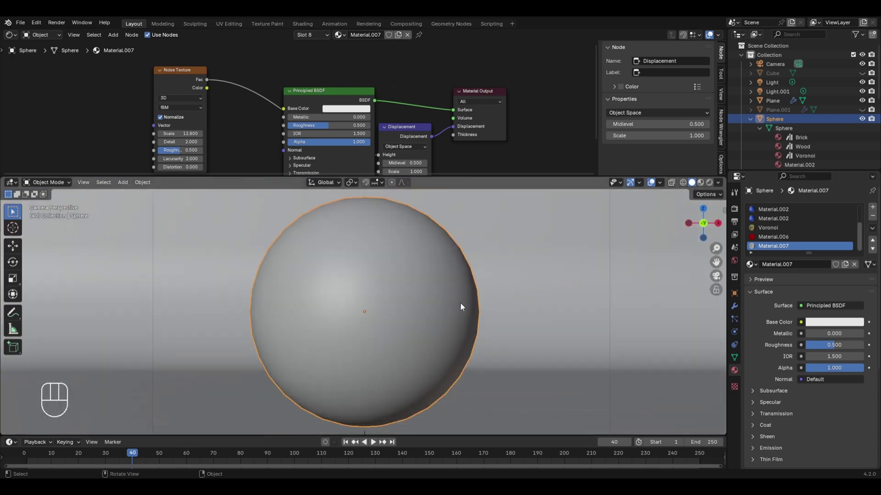
{"action": "left_click", "coordinate": [710, 183]}
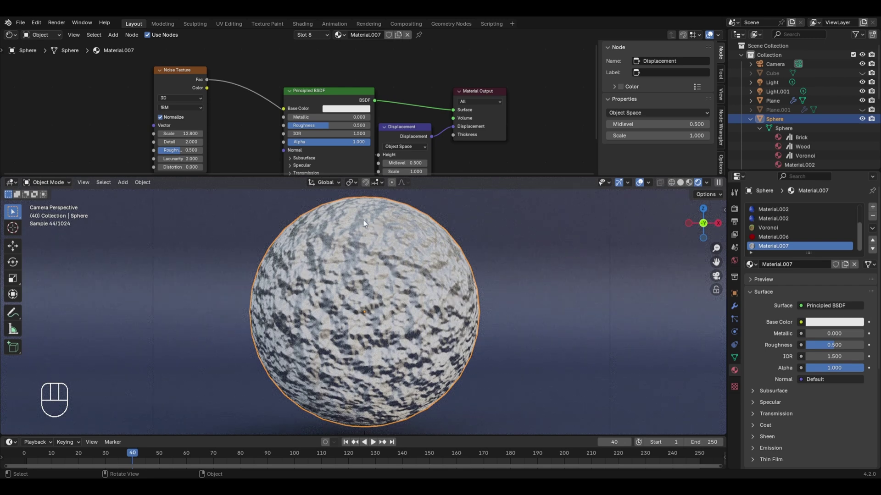
Move the Noise Texture closer to the Principled BSDF and add a Magic Texture node in front of it
{"action": "left_click_drag", "start_coordinate": [164, 79], "coordinate": [205, 79]}
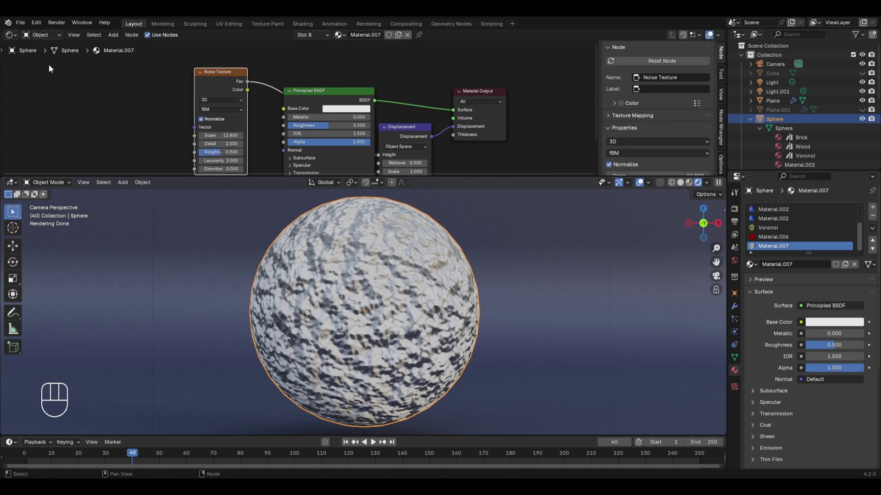
{"action": "key", "text": "shift+a"}
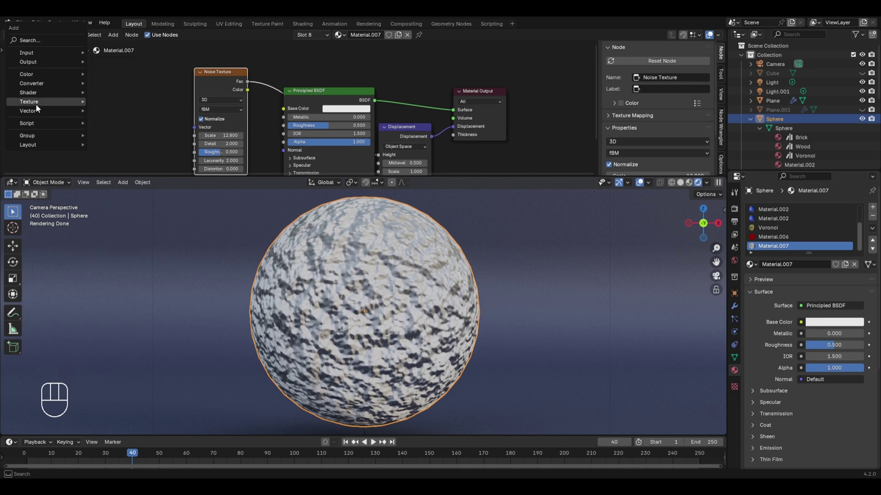
{"action": "mouse_move", "coordinate": [35, 105]}
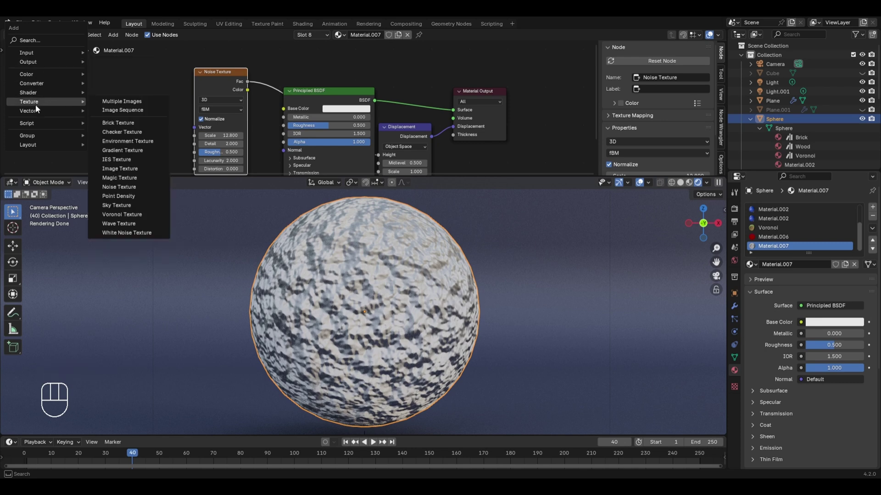
{"action": "left_click", "coordinate": [116, 177]}
{"action": "left_click", "coordinate": [106, 108]}
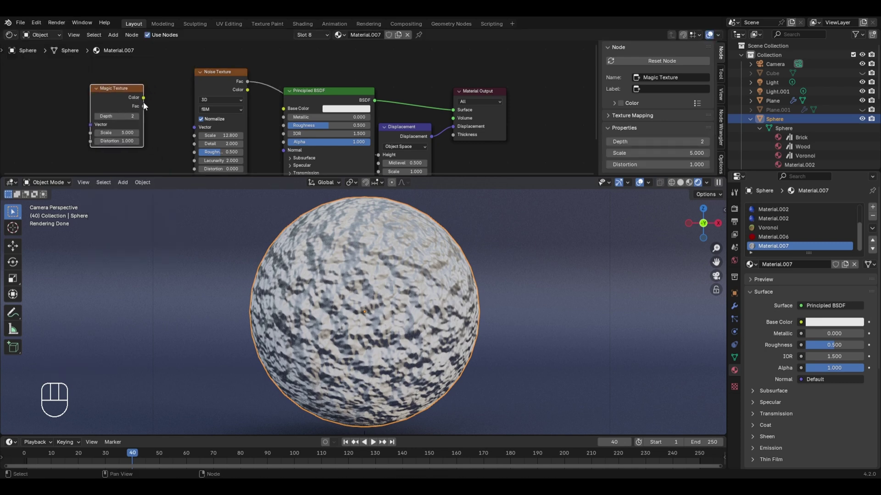
Connect the Magic Texture's Fac to the Displacement node's Height in place of the noise, and set its depth to 4
{"action": "left_click_drag", "start_coordinate": [143, 106], "coordinate": [375, 152]}
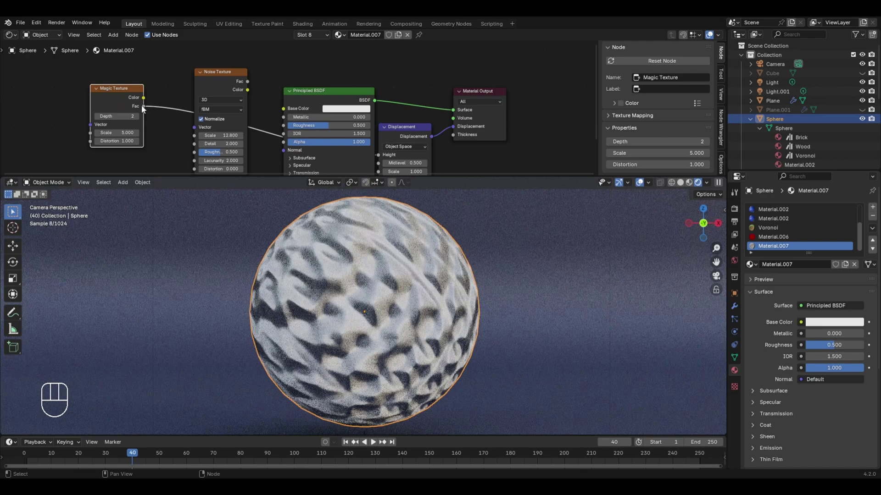
{"action": "left_click_drag", "start_coordinate": [143, 106], "coordinate": [278, 107]}
{"action": "scroll", "coordinate": [439, 250], "scroll_direction": "up", "scroll_amount": 2}
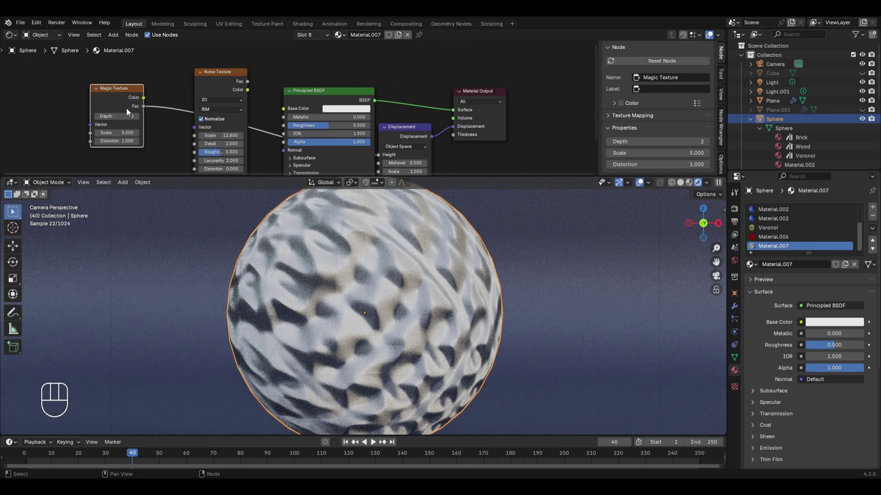
{"action": "left_click", "coordinate": [137, 116]}
{"action": "left_click", "coordinate": [136, 116]}
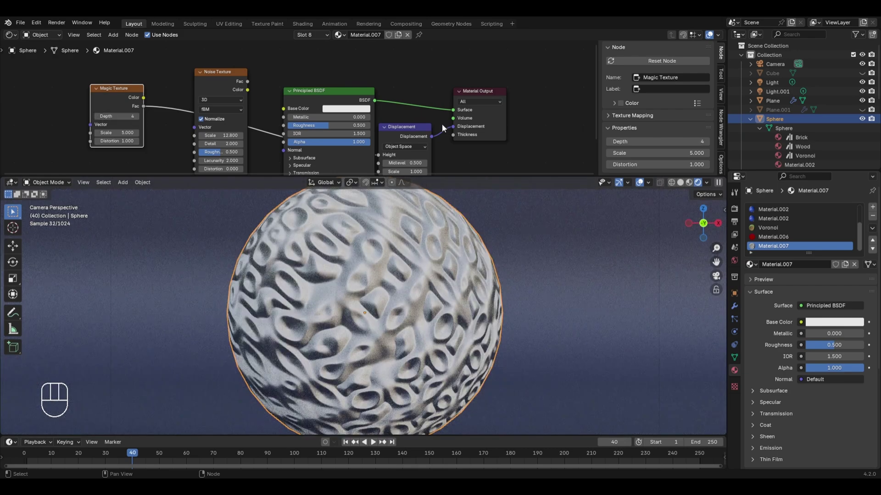
Cut the link from Displacement to Material Output and connect the Magic Texture's Fac to the Principled BSDF's Base Color
{"action": "key", "text": "ctrl"}
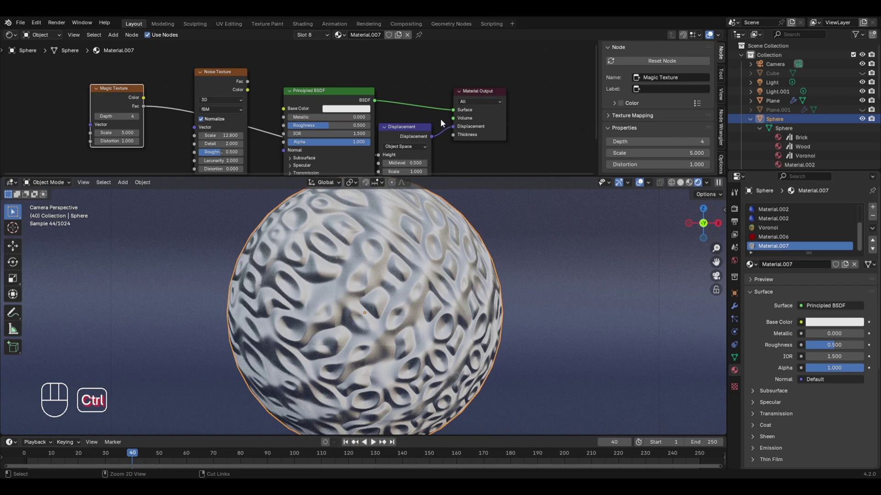
{"action": "right_click_drag", "start_coordinate": [440, 119], "coordinate": [439, 140], "text": "ctrl"}
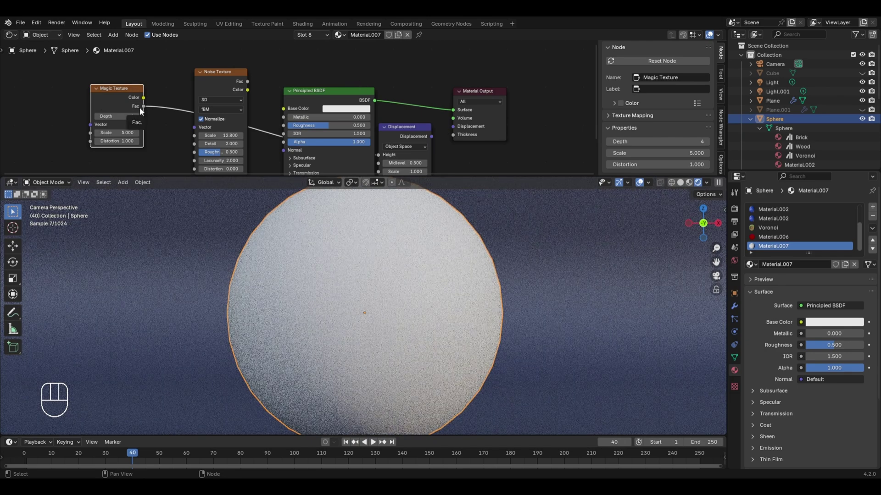
{"action": "left_click_drag", "start_coordinate": [144, 106], "coordinate": [283, 109]}
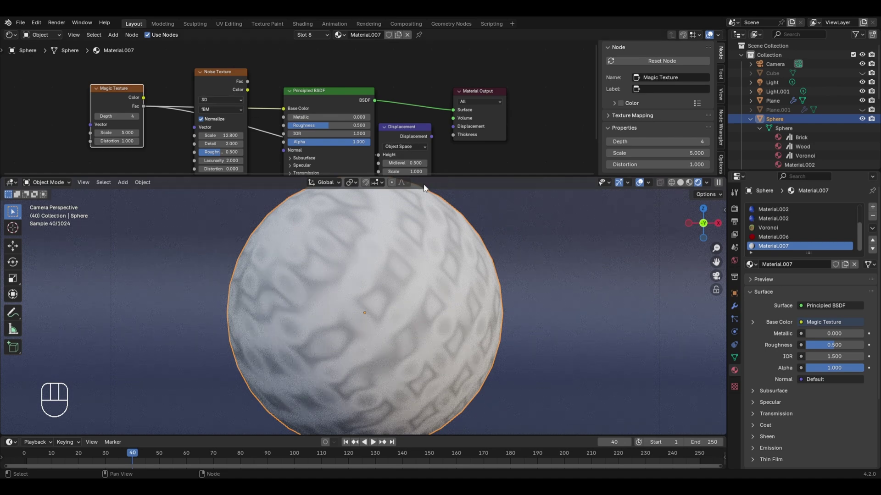
Reconnect the Displacement node to the Material Output's Displacement and set the Magic Texture scale to 11.4
{"action": "left_click_drag", "start_coordinate": [431, 136], "coordinate": [445, 131]}
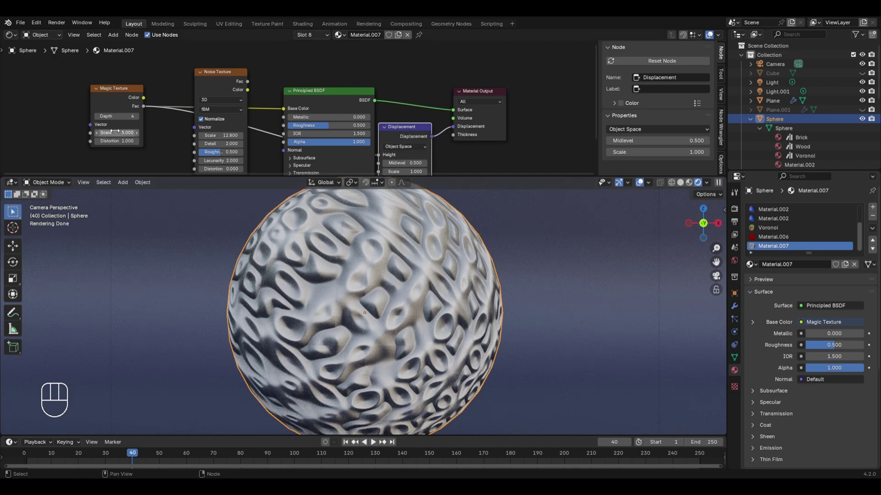
{"action": "left_click_drag", "start_coordinate": [115, 132], "coordinate": [133, 132]}
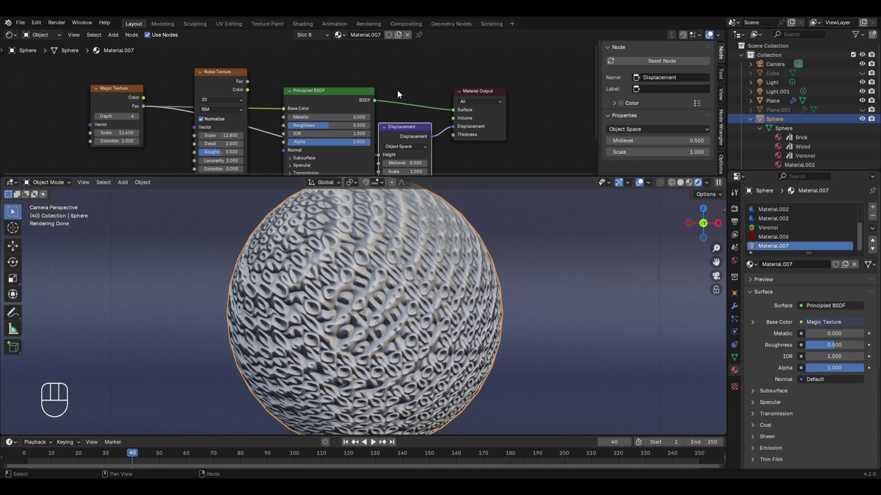
Rename the sphere's active material as MagicDisplacement
{"action": "left_click", "coordinate": [375, 35]}
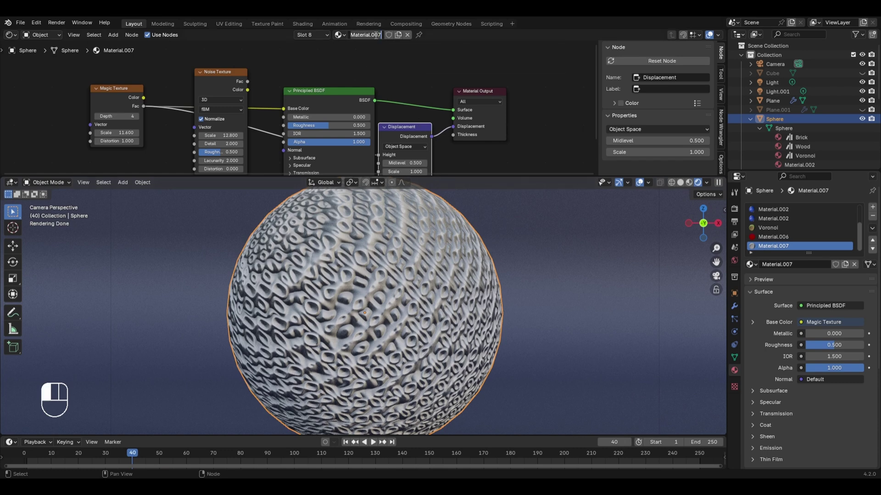
{"action": "type", "text": "MagicDisplaceme"}
{"action": "type", "text": "nt"}
{"action": "key", "text": "Return"}
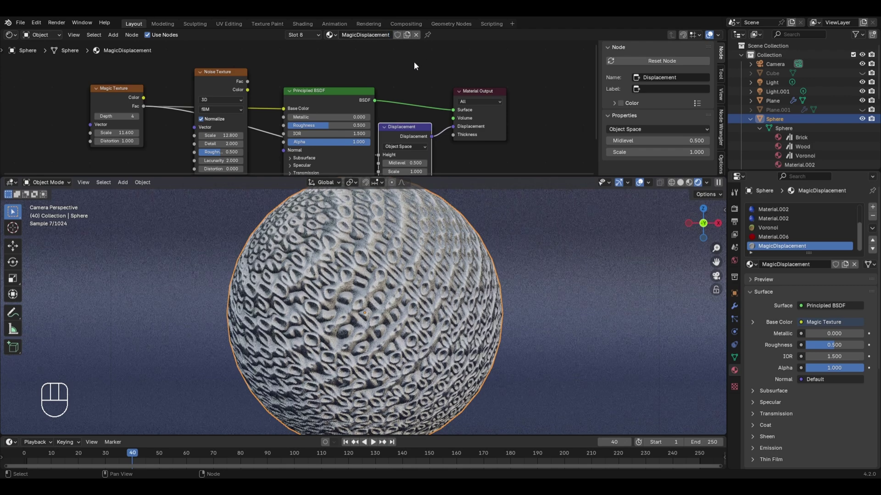
Mark the sphere's MagicDisplacement material as an asset
{"action": "scroll", "coordinate": [866, 147], "scroll_direction": "down", "scroll_amount": 2}
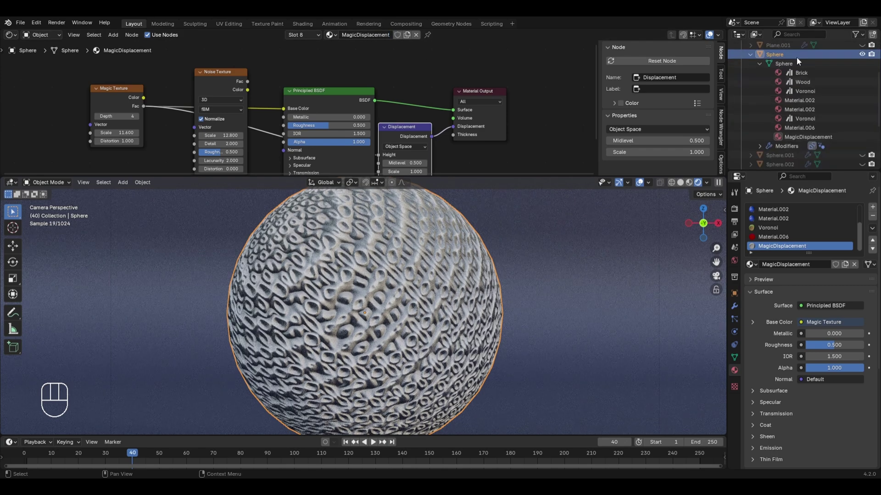
{"action": "left_click", "coordinate": [841, 136]}
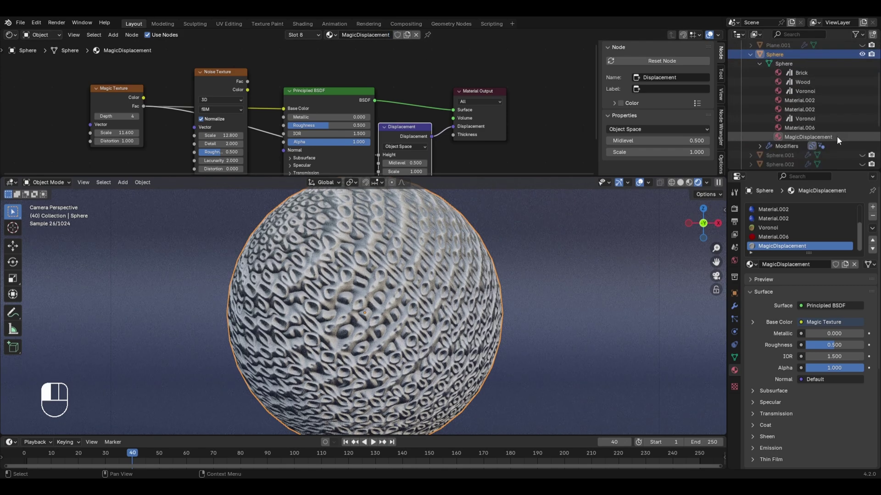
{"action": "right_click", "coordinate": [835, 137]}
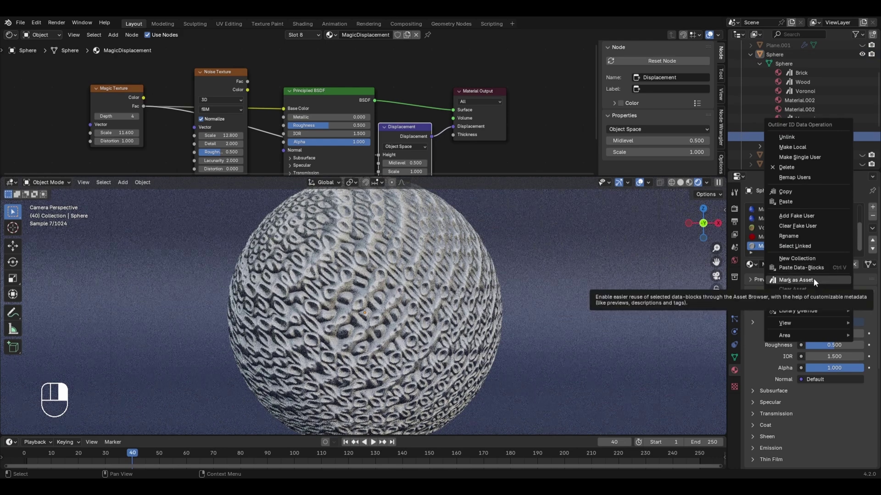
{"action": "left_click", "coordinate": [814, 278]}
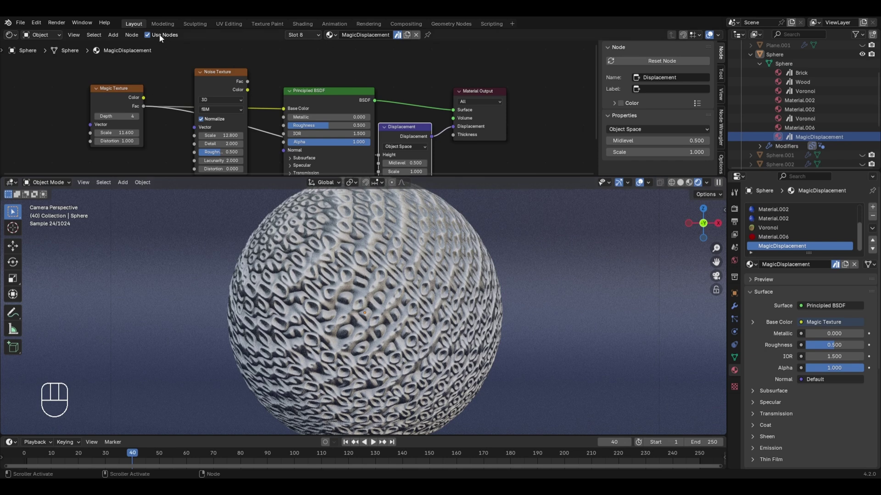
Show the Asset Browser in place of the node editor to view the saved materials, and return to the Shader Editor
{"action": "left_click", "coordinate": [10, 35]}
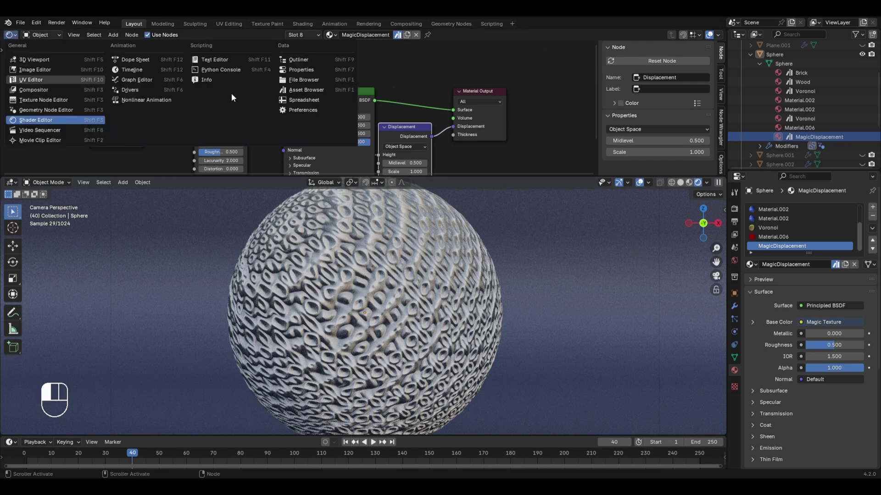
{"action": "left_click", "coordinate": [302, 89]}
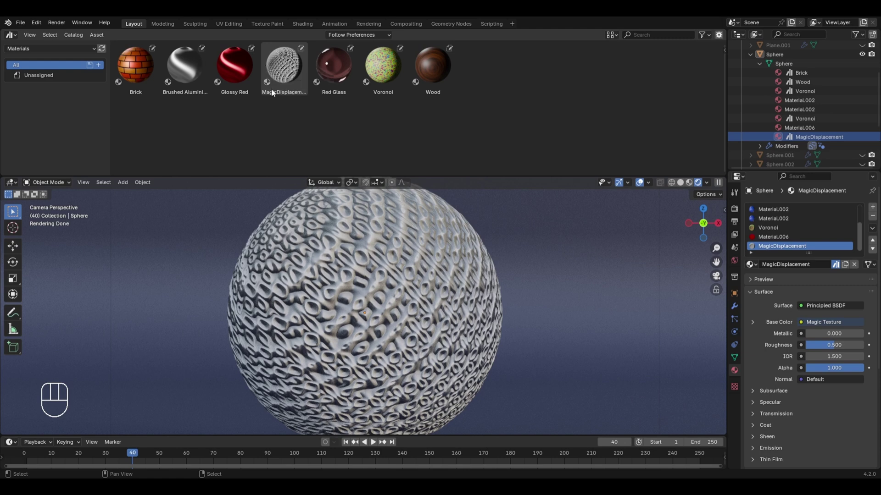
{"action": "left_click", "coordinate": [12, 35]}
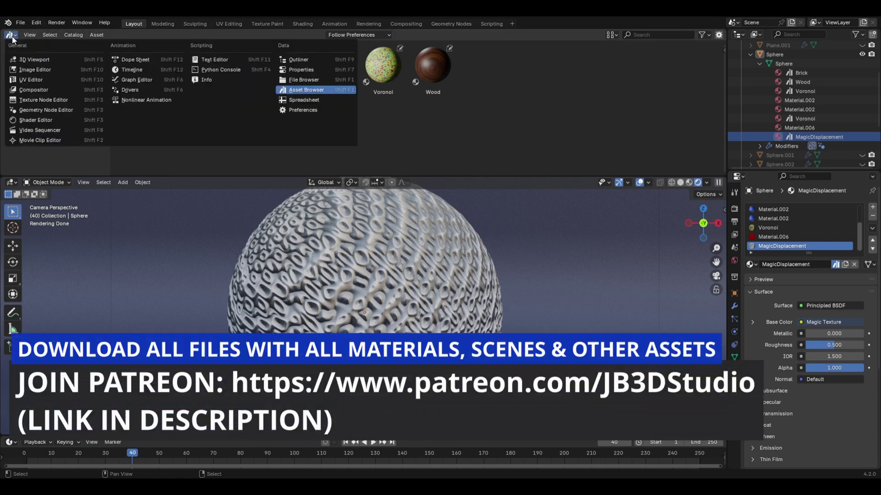
{"action": "left_click", "coordinate": [35, 119]}
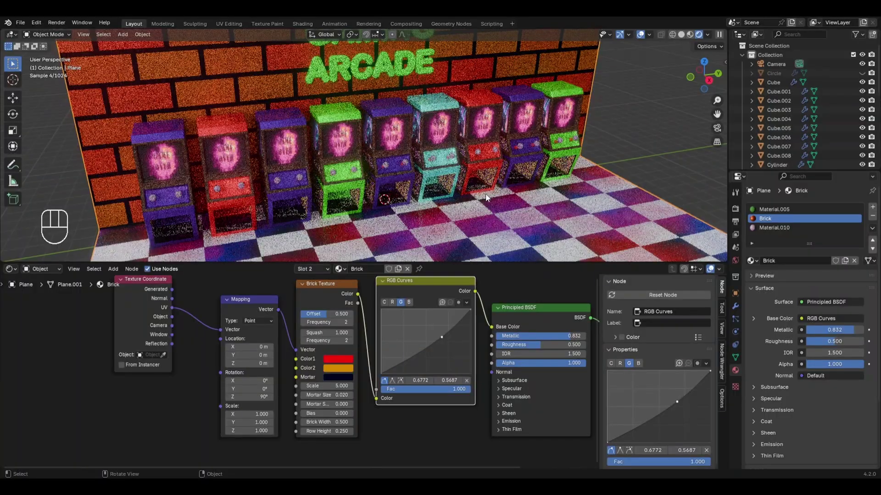
Select the arcade cabinet with the purple control panel and make its Wood material a single-user copy
{"action": "scroll", "coordinate": [357, 145], "scroll_direction": "up", "scroll_amount": 6}
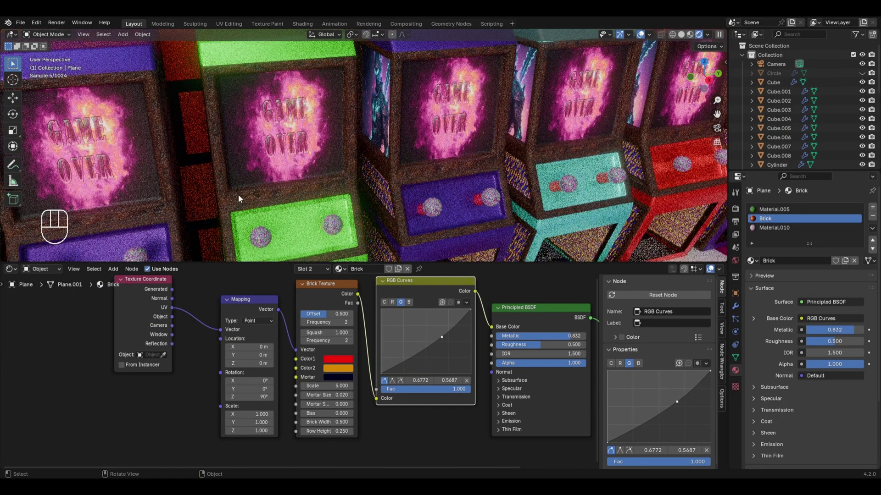
{"action": "scroll", "coordinate": [252, 181], "scroll_direction": "up", "scroll_amount": 3}
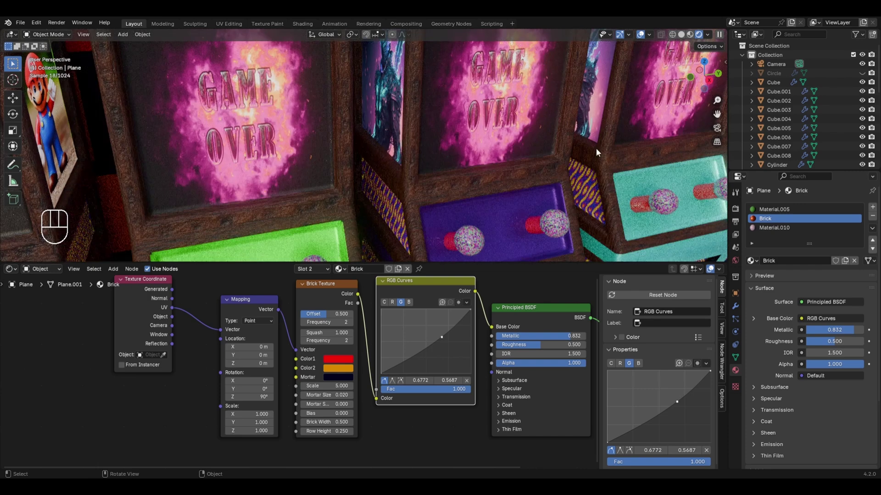
{"action": "left_click", "coordinate": [544, 158]}
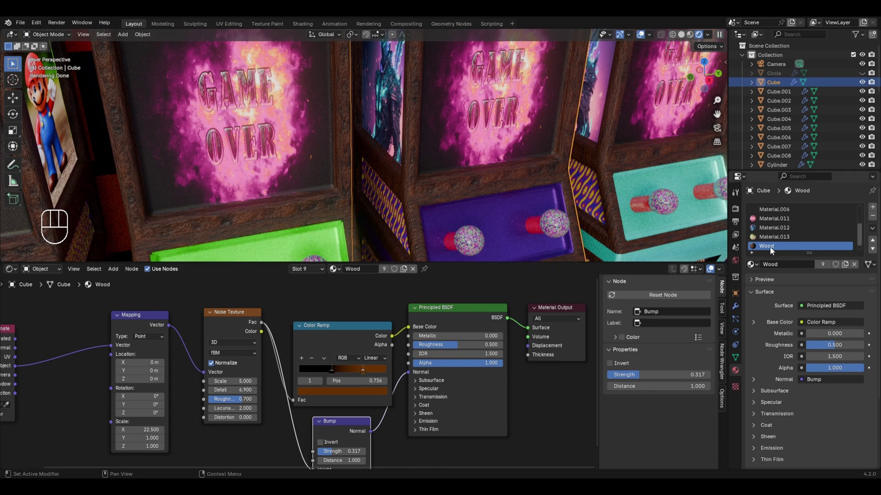
{"action": "scroll", "coordinate": [309, 392], "scroll_direction": "down", "scroll_amount": 1}
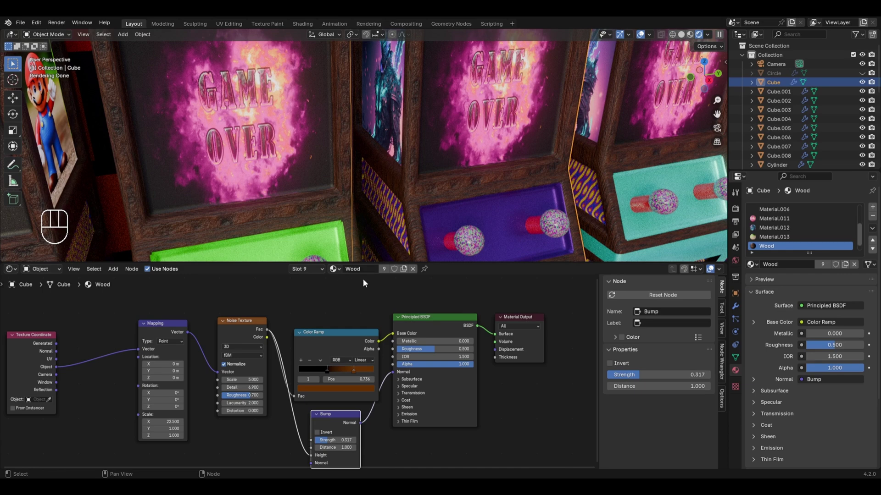
{"action": "left_click", "coordinate": [403, 269]}
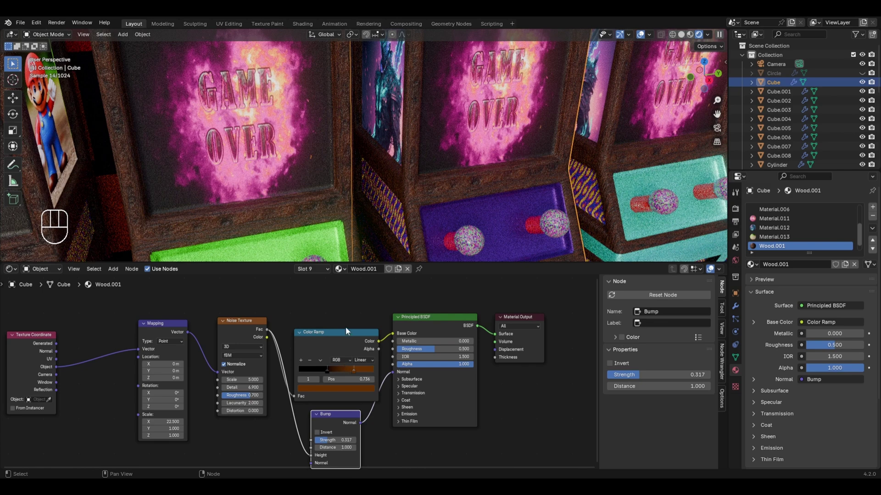
Add a Displacement node, link it to the Material Output's Displacement, and feed the Noise Texture's Fac into its Height
{"action": "key", "text": "shift+a"}
{"action": "mouse_move", "coordinate": [329, 398]}
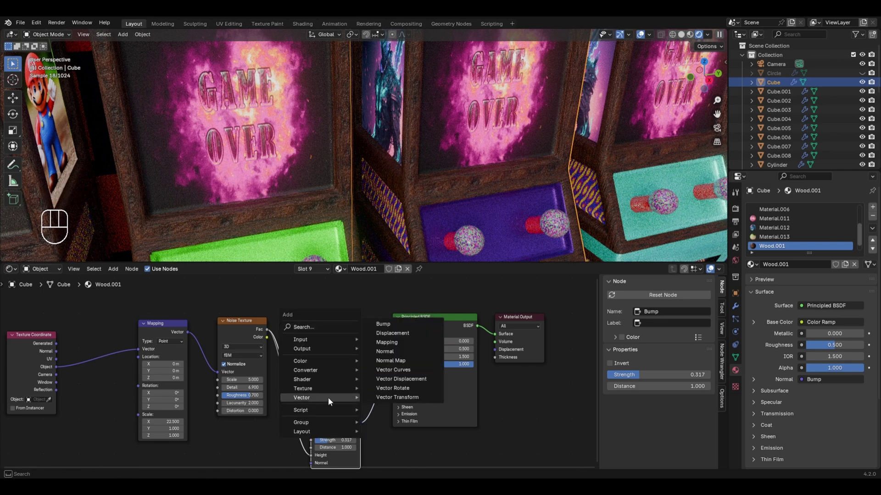
{"action": "left_click", "coordinate": [375, 332]}
{"action": "left_click", "coordinate": [427, 434]}
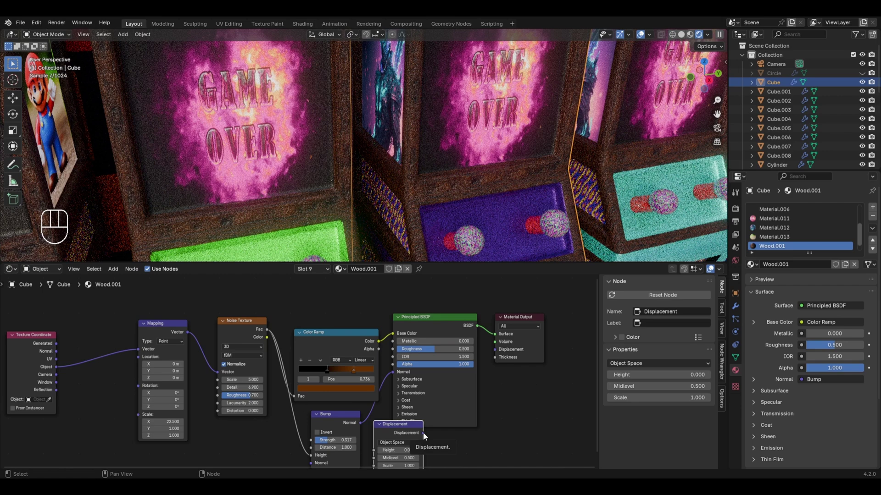
{"action": "left_click_drag", "start_coordinate": [423, 433], "coordinate": [494, 349]}
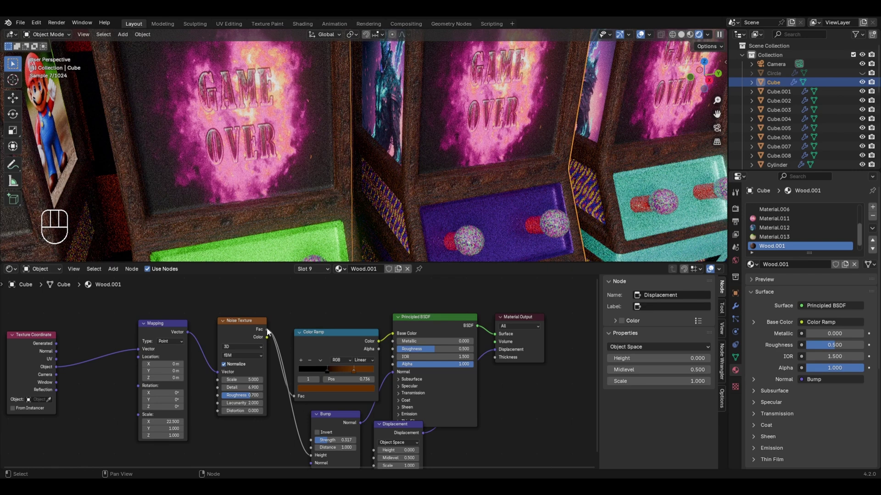
{"action": "left_click_drag", "start_coordinate": [266, 327], "coordinate": [374, 451]}
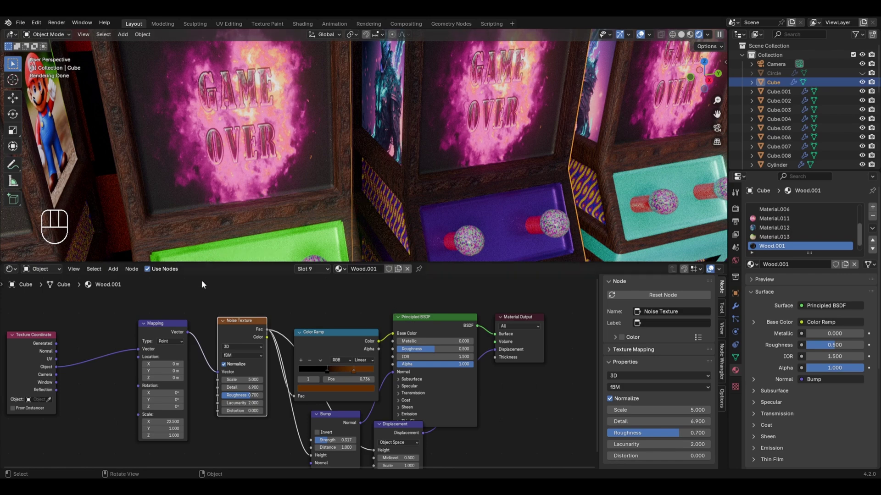
Set the Noise Texture's scale to 10
{"action": "left_click_drag", "start_coordinate": [242, 380], "coordinate": [296, 379]}
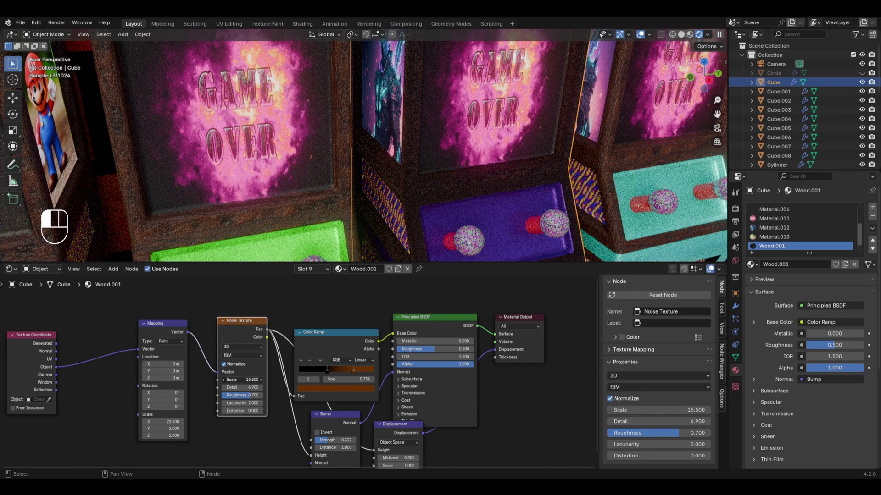
{"action": "left_click_drag", "start_coordinate": [296, 380], "coordinate": [286, 380]}
{"action": "left_click", "coordinate": [235, 381]}
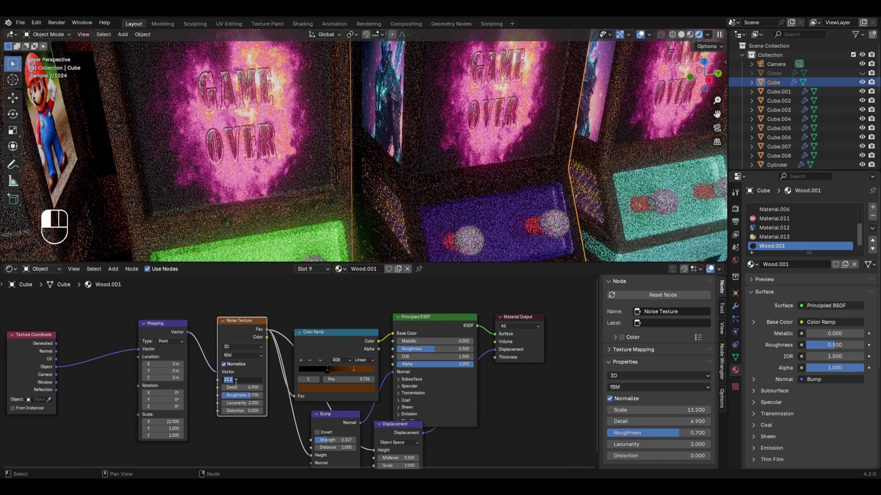
{"action": "type", "text": "10"}
{"action": "key", "text": "Return"}
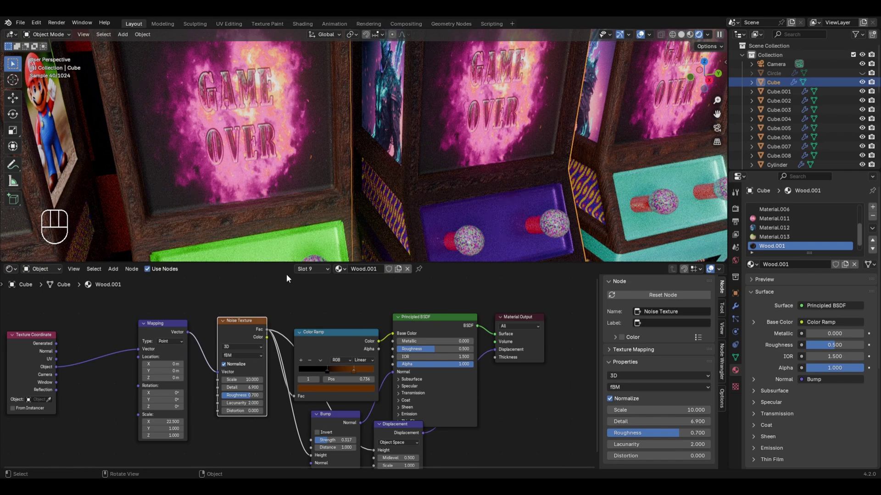
Move the Color Ramp node slightly up, shift its black stop to position 0.232 and make that stop white
{"action": "left_click_drag", "start_coordinate": [329, 340], "coordinate": [318, 327]}
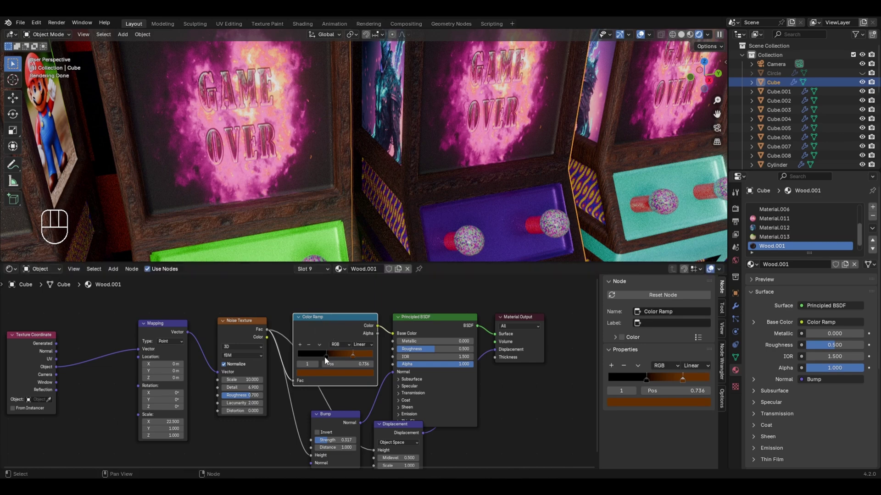
{"action": "left_click_drag", "start_coordinate": [324, 357], "coordinate": [315, 356]}
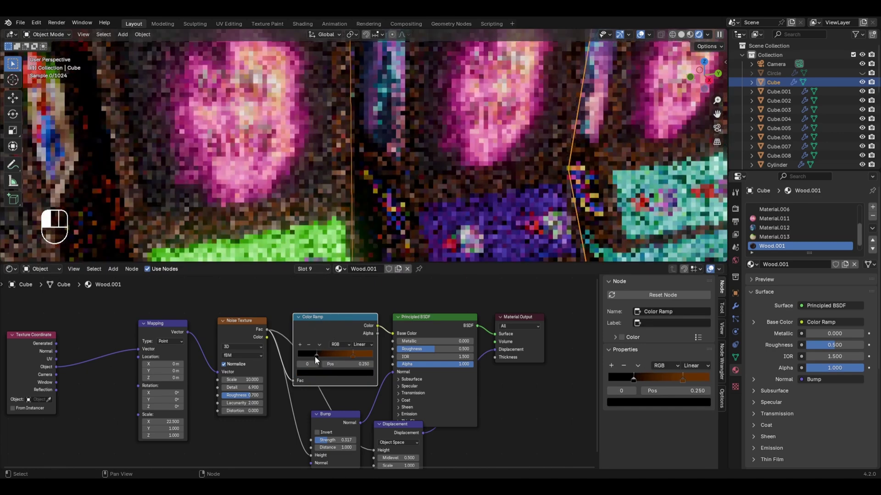
{"action": "left_click", "coordinate": [321, 373]}
{"action": "left_click_drag", "start_coordinate": [367, 321], "coordinate": [367, 271]}
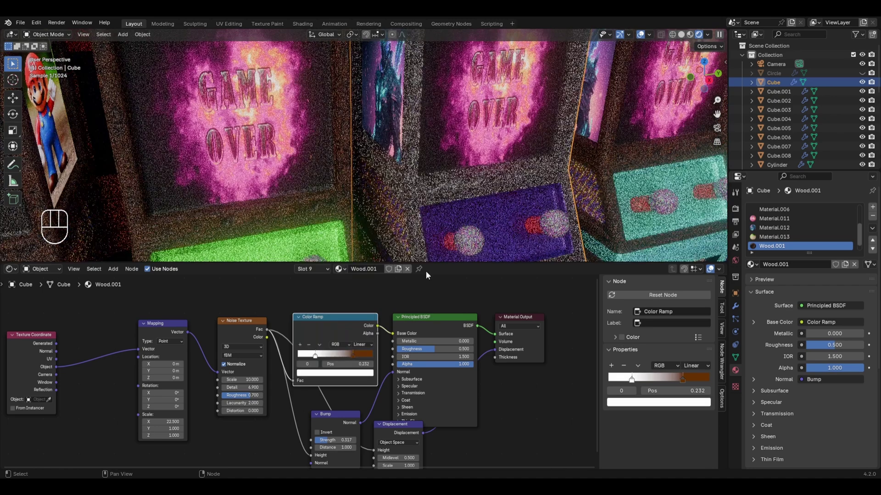
Shift the Color Ramp's brown stop to position 0.814 and change its colour to near white
{"action": "left_click", "coordinate": [354, 353]}
{"action": "left_click_drag", "start_coordinate": [358, 351], "coordinate": [358, 351]}
{"action": "left_click", "coordinate": [345, 372]}
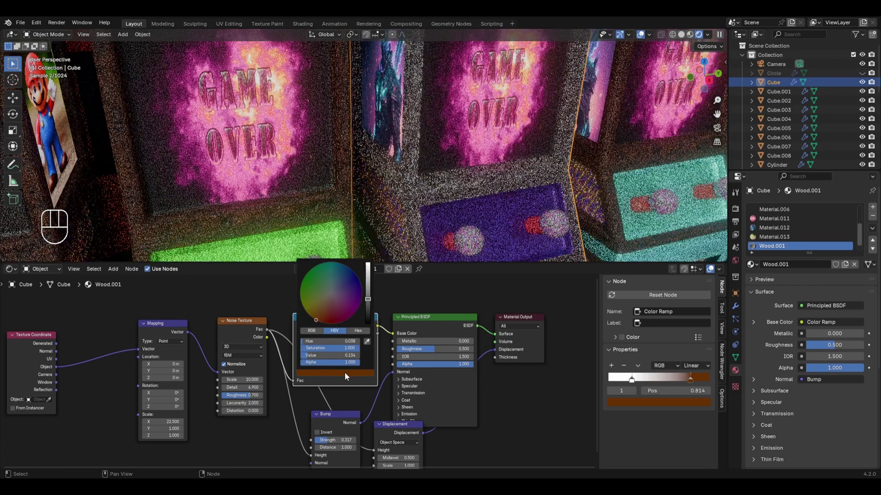
{"action": "left_click_drag", "start_coordinate": [370, 276], "coordinate": [368, 267]}
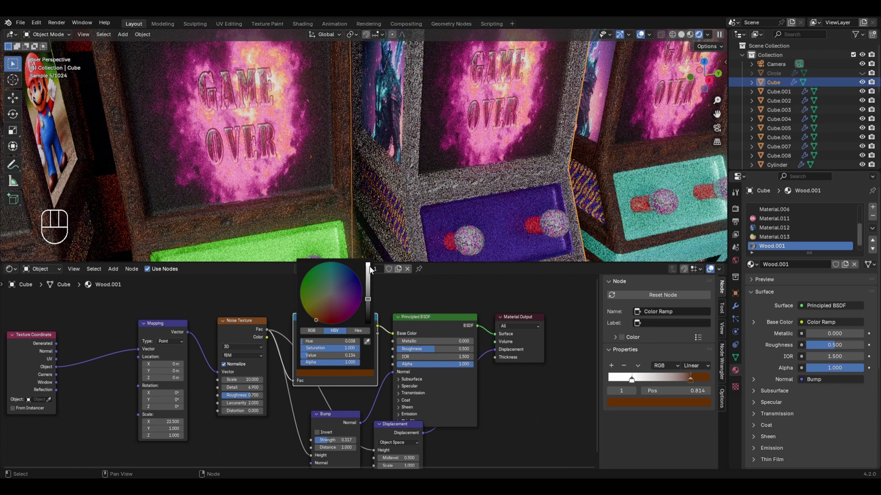
{"action": "left_click", "coordinate": [331, 292]}
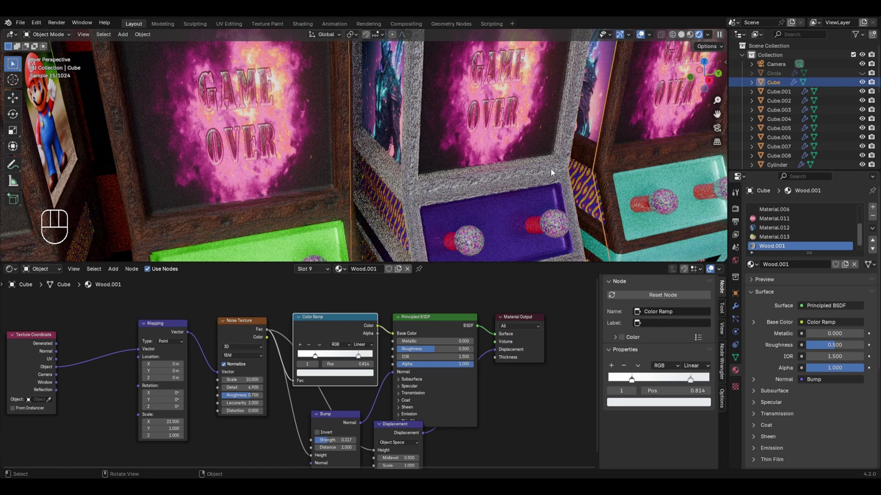
Isolate the selected cabinet in local view and frame the displaced surface between its screen and control panel
{"action": "scroll", "coordinate": [530, 172], "scroll_direction": "up", "scroll_amount": 3}
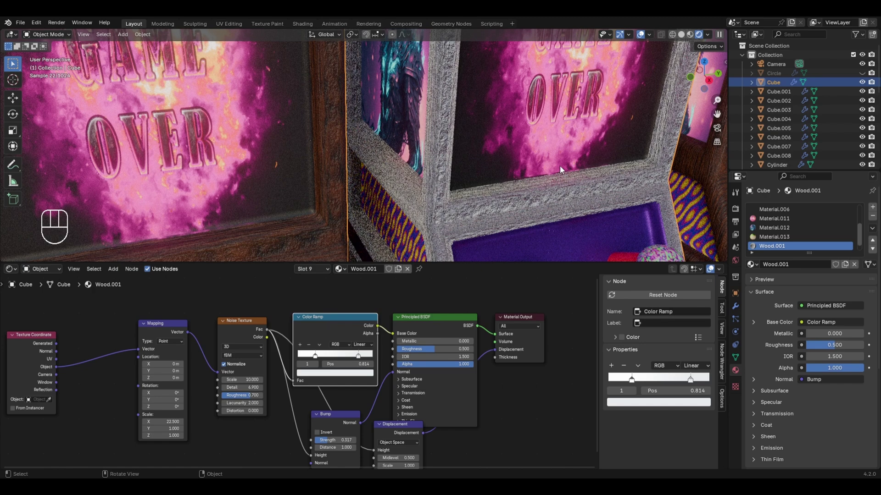
{"action": "key", "text": "slash"}
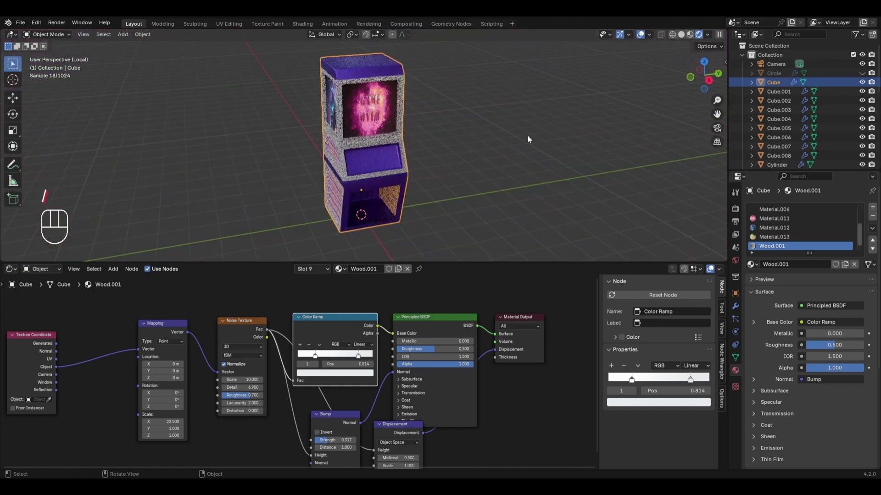
{"action": "scroll", "coordinate": [557, 111], "scroll_direction": "up", "scroll_amount": 8}
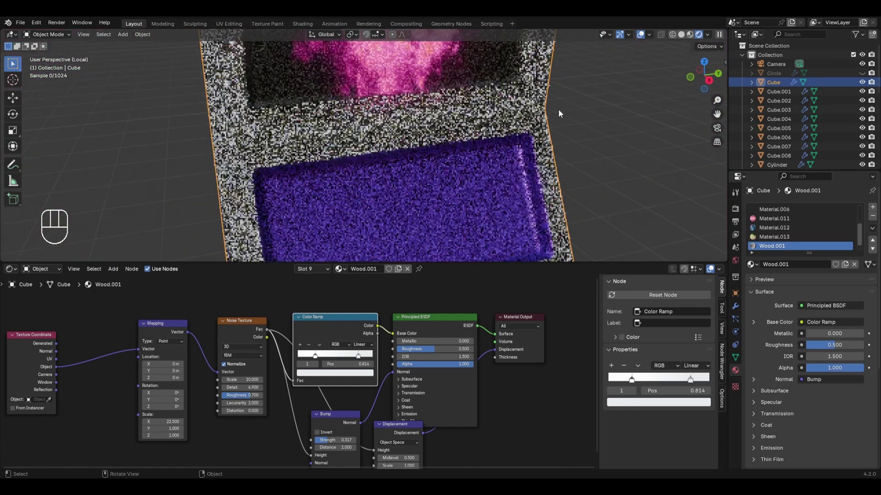
{"action": "scroll", "coordinate": [557, 106], "scroll_direction": "up", "scroll_amount": 2}
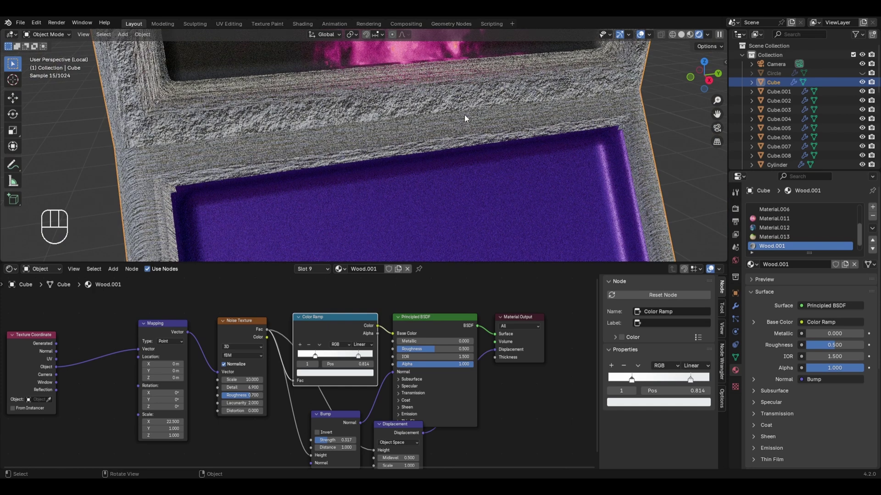
Set the Principled BSDF's Metallic to 1.000 and Roughness to 0.173 for the cabinet frame
{"action": "left_click", "coordinate": [229, 326]}
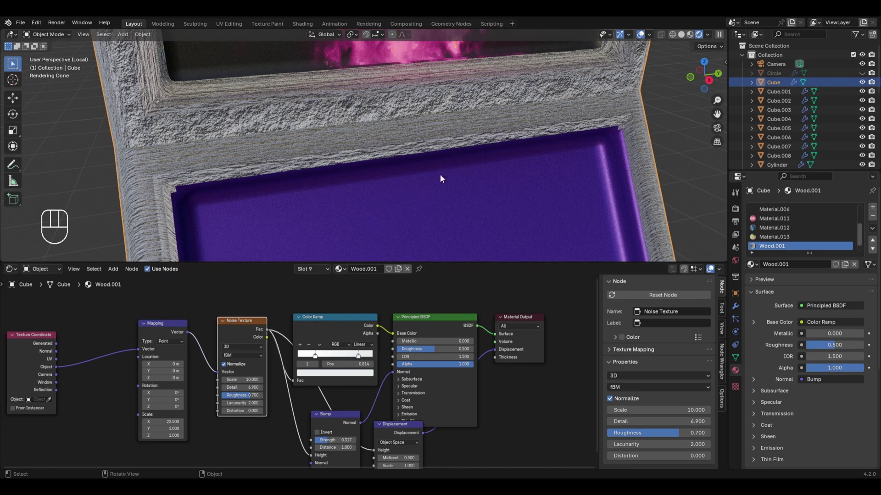
{"action": "scroll", "coordinate": [474, 334], "scroll_direction": "up", "scroll_amount": 2}
{"action": "left_click_drag", "start_coordinate": [474, 332], "coordinate": [449, 344]}
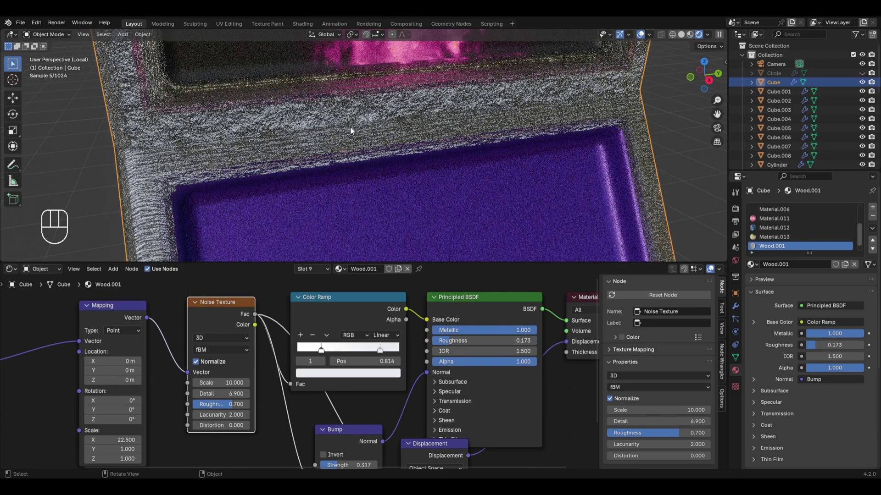
{"action": "scroll", "coordinate": [350, 125], "scroll_direction": "down", "scroll_amount": 4}
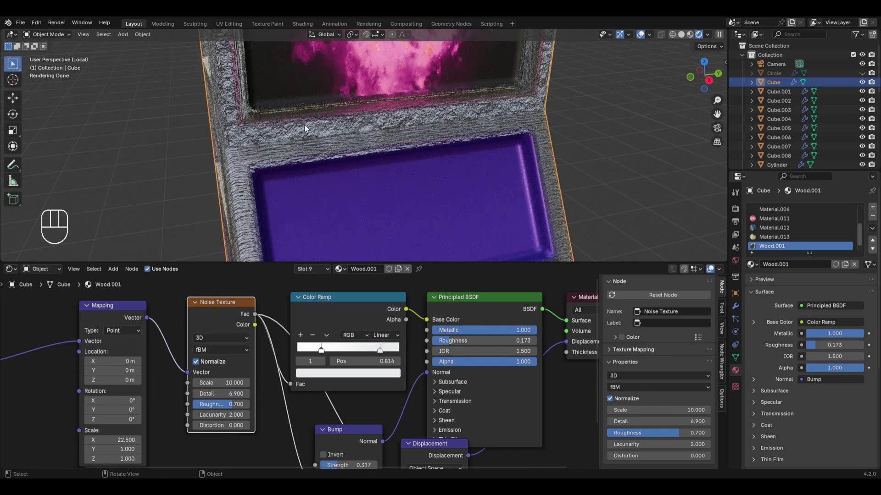
Leave local view and switch the viewport to solid shading with the whole row of arcade cabinets in view
{"action": "key", "text": "slash"}
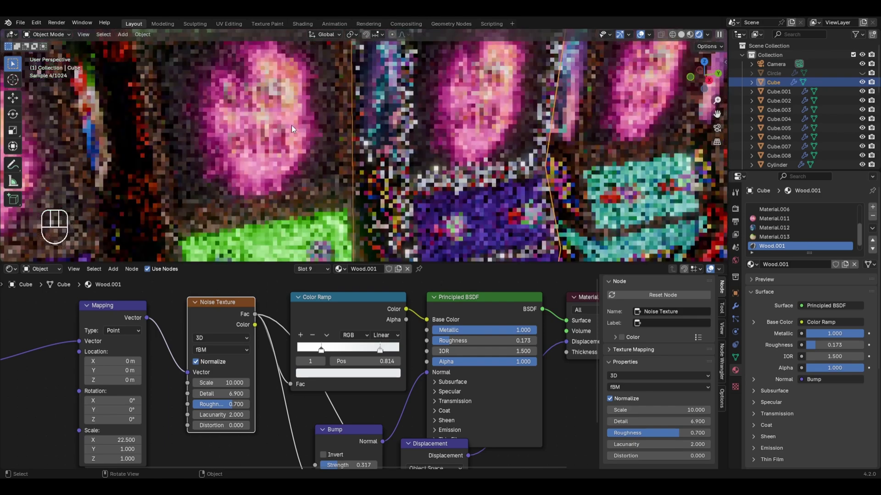
{"action": "scroll", "coordinate": [298, 124], "scroll_direction": "down", "scroll_amount": 1}
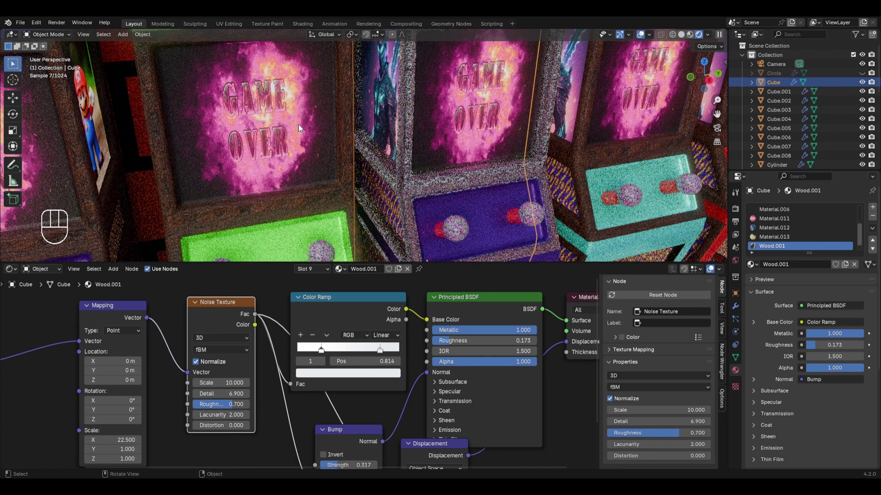
{"action": "scroll", "coordinate": [298, 125], "scroll_direction": "down", "scroll_amount": 2}
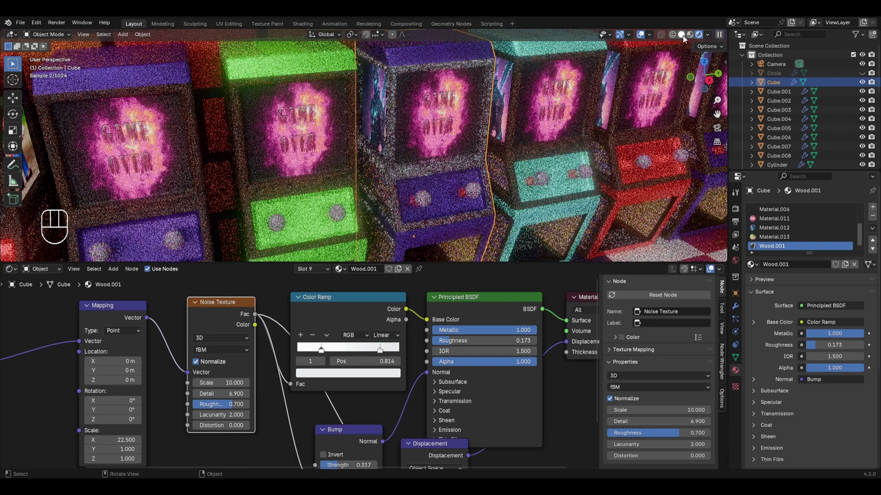
{"action": "left_click", "coordinate": [681, 36]}
{"action": "scroll", "coordinate": [319, 115], "scroll_direction": "down", "scroll_amount": 5}
Replace the Wood material with Wood.001 on the fourth cabinet from the left, Cube.005
{"action": "left_click", "coordinate": [319, 114]}
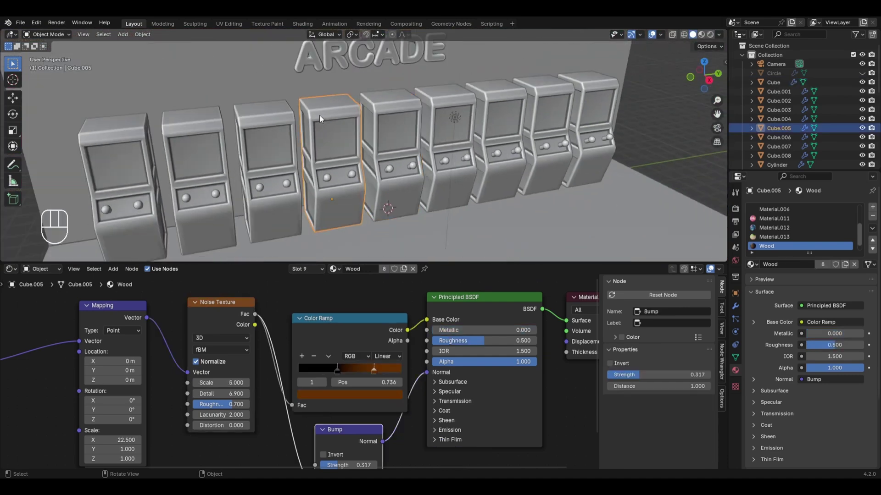
{"action": "left_click", "coordinate": [333, 269]}
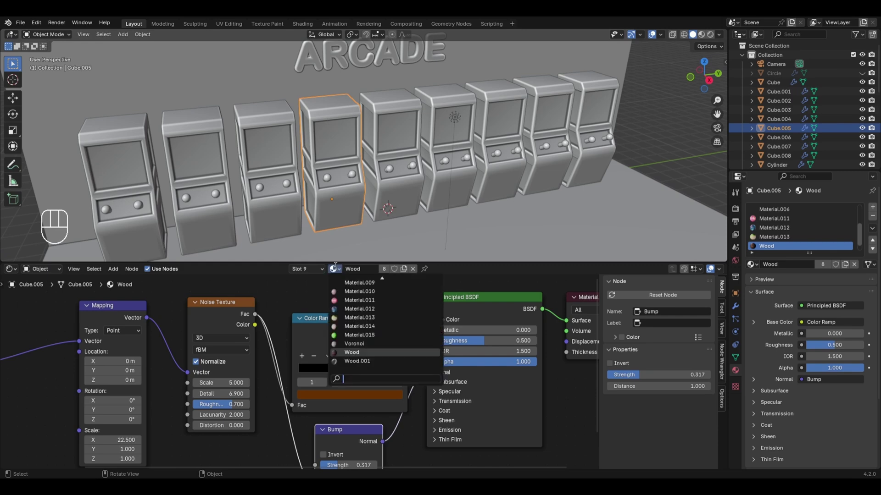
{"action": "left_click", "coordinate": [357, 361]}
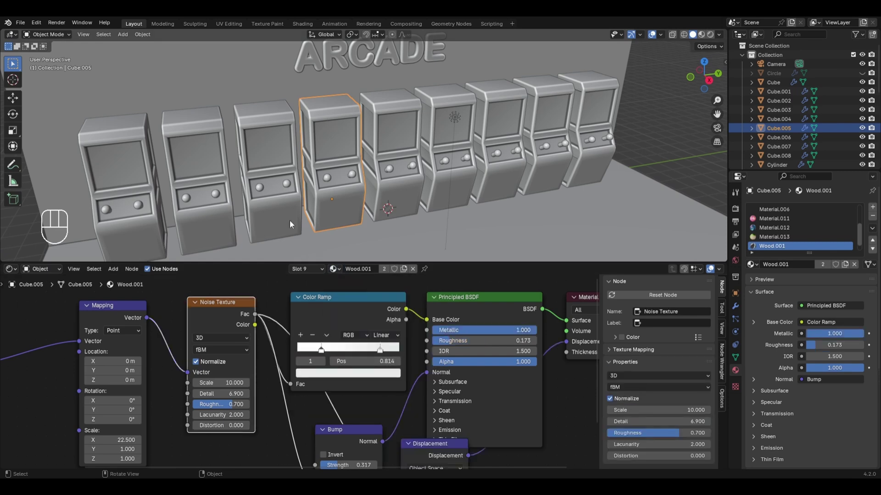
Assign Wood.001 to the first material slot of the third cabinet from the left, Cube.006
{"action": "left_click", "coordinate": [268, 158]}
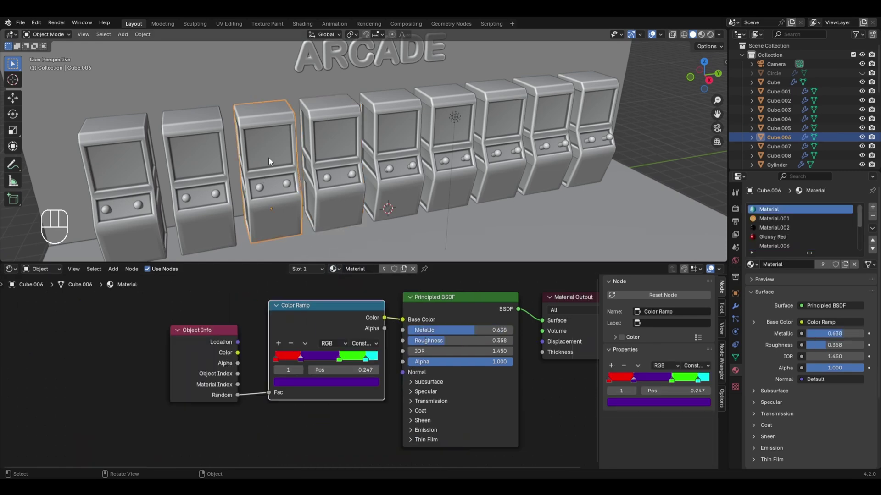
{"action": "left_click", "coordinate": [333, 269]}
{"action": "type", "text": "00"}
{"action": "key", "text": "Return"}
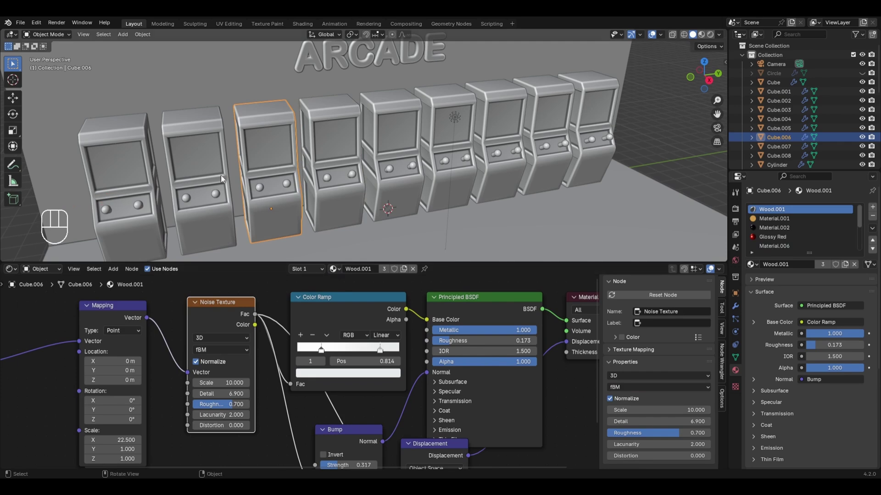
Replace the Wood material with Wood.001 on the two leftmost cabinets, Cube.007 and Cube.008
{"action": "left_click", "coordinate": [208, 171]}
{"action": "left_click", "coordinate": [334, 269]}
{"action": "key", "text": "Down"}
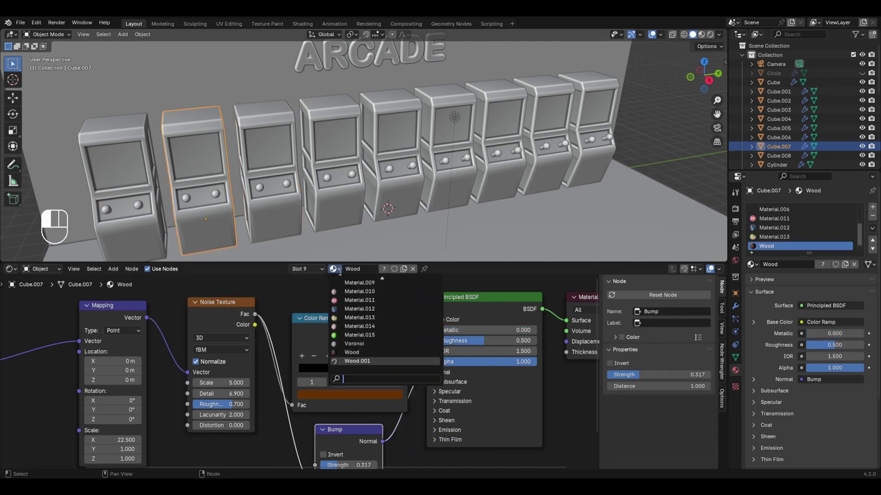
{"action": "key", "text": "Return"}
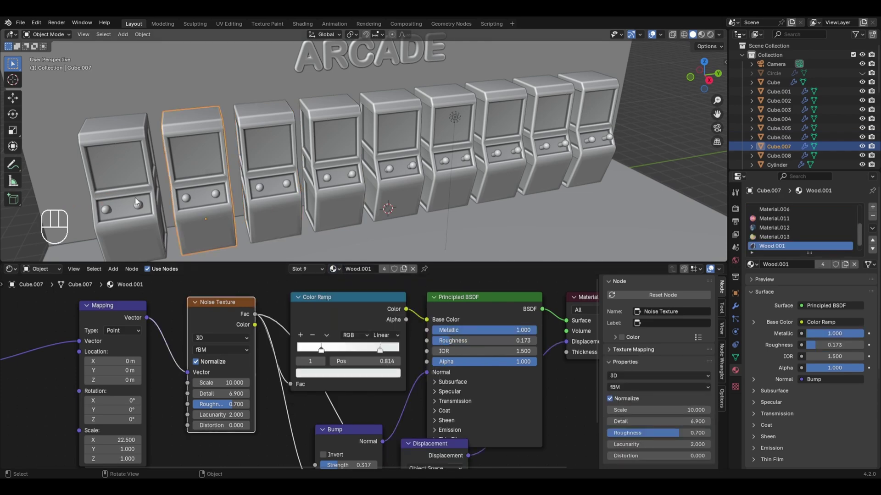
{"action": "left_click", "coordinate": [135, 197]}
{"action": "left_click", "coordinate": [333, 272]}
{"action": "key", "text": "Down"}
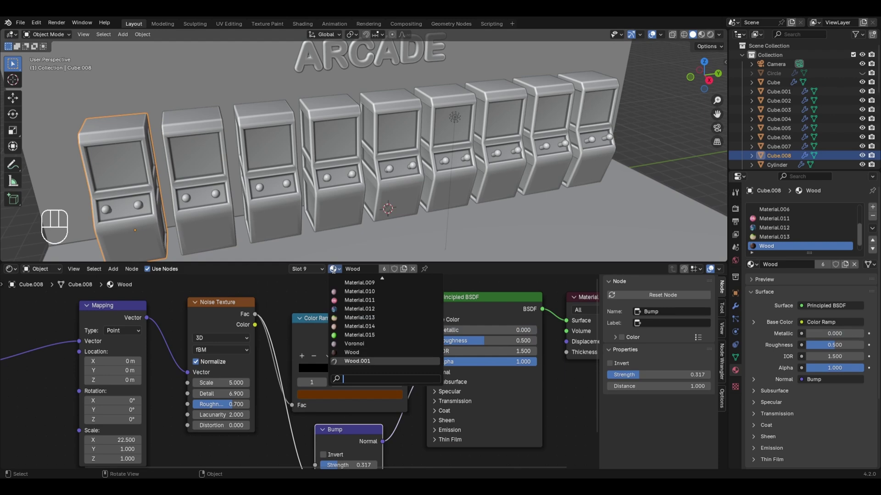
{"action": "key", "text": "Return"}
Select the Wood slot of cabinet Cube.001 and replace its material with Wood.001
{"action": "left_click", "coordinate": [461, 109]}
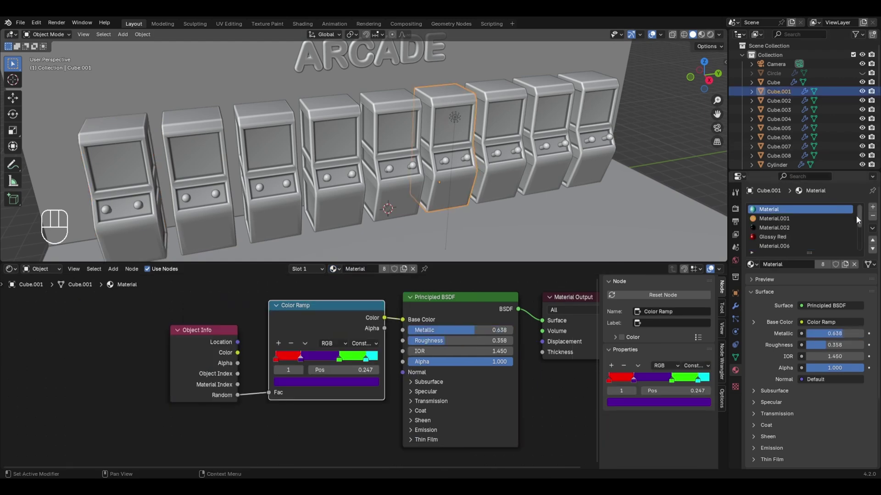
{"action": "left_click_drag", "start_coordinate": [857, 218], "coordinate": [861, 243]}
{"action": "left_click", "coordinate": [819, 238]}
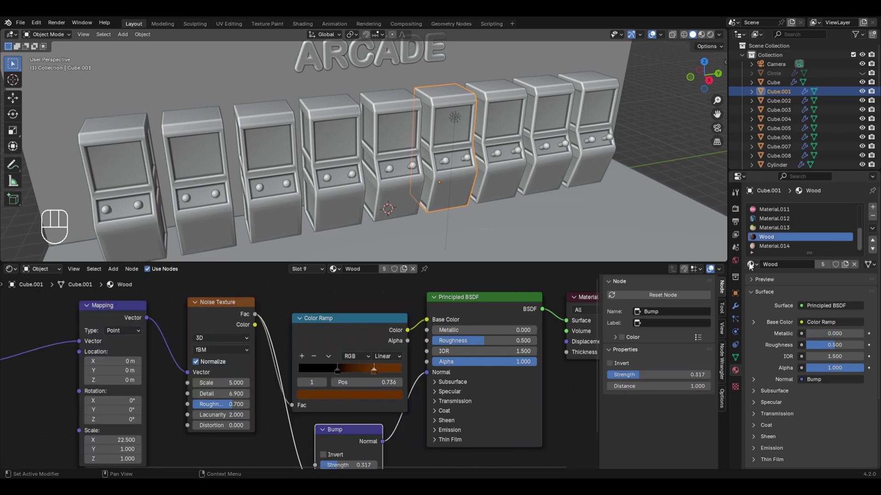
{"action": "left_click", "coordinate": [750, 265]}
{"action": "left_click", "coordinate": [764, 337]}
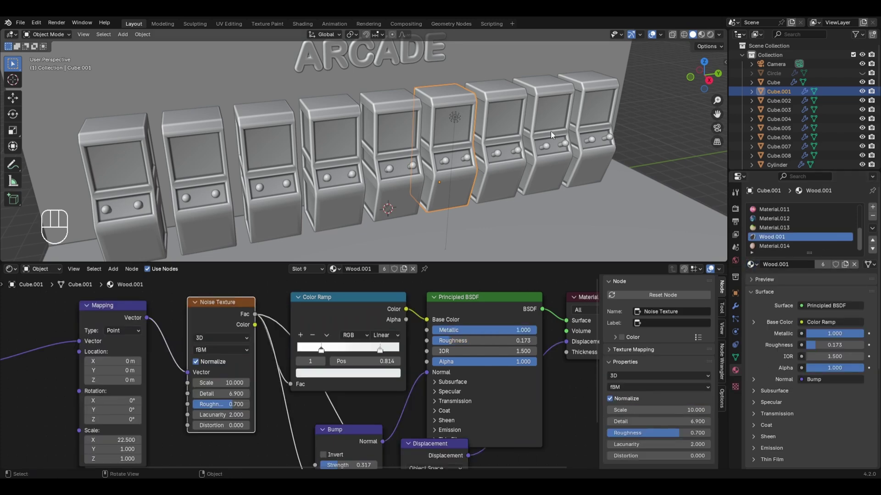
Replace the Wood material with Wood.001 on the three rightmost cabinets, Cube.002, Cube.003 and Cube.004
{"action": "left_click", "coordinate": [484, 100]}
{"action": "left_click", "coordinate": [750, 265]}
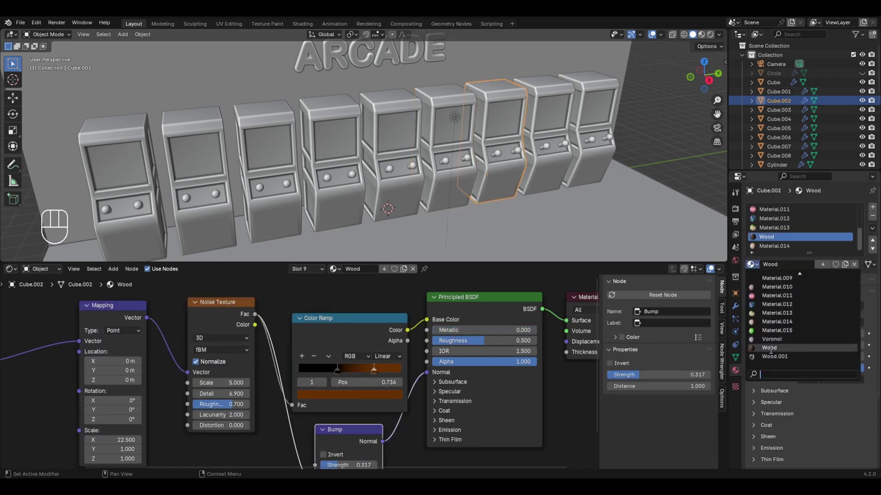
{"action": "left_click", "coordinate": [763, 356]}
{"action": "left_click", "coordinate": [541, 107]}
{"action": "left_click", "coordinate": [750, 265]}
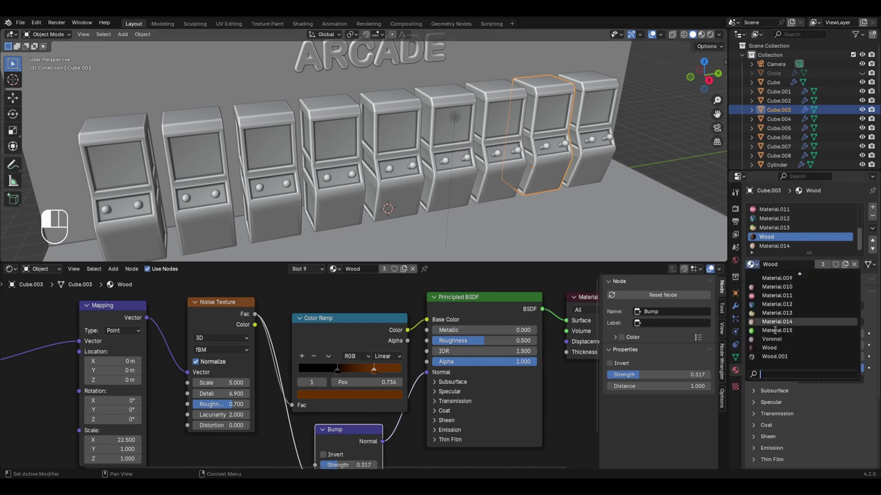
{"action": "left_click", "coordinate": [773, 356]}
{"action": "left_click", "coordinate": [606, 110]}
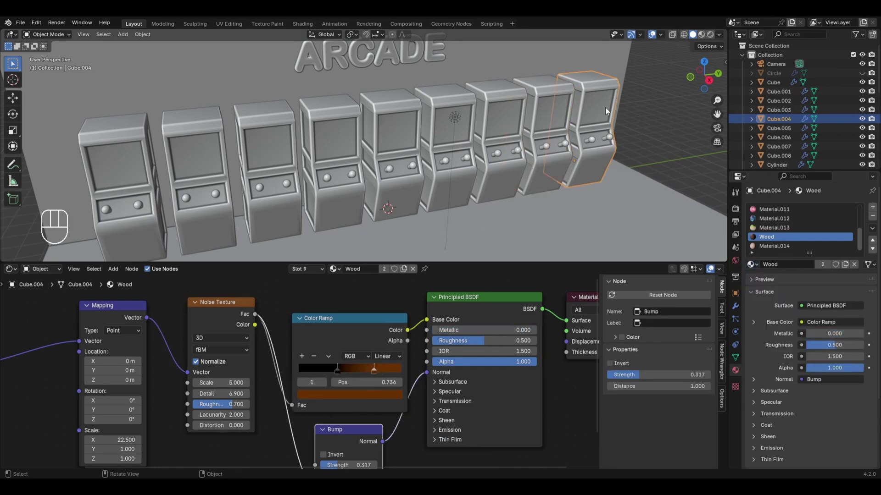
{"action": "left_click", "coordinate": [750, 265]}
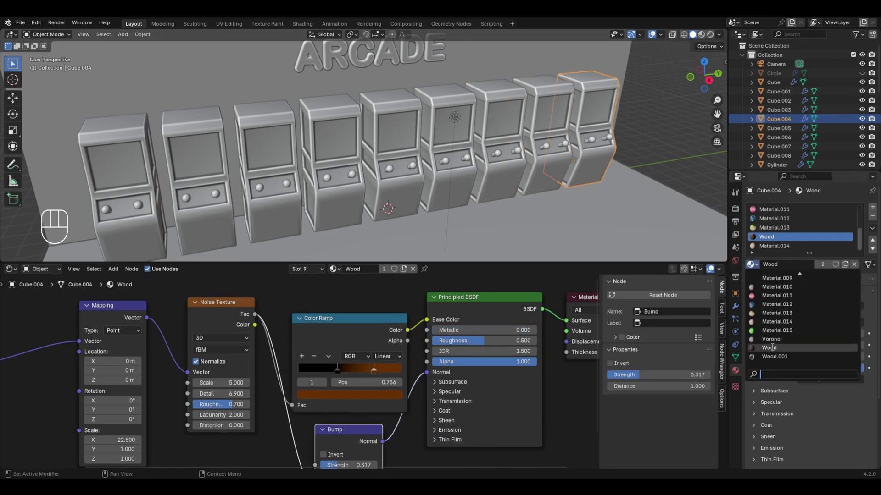
{"action": "left_click", "coordinate": [774, 356]}
Switch the viewport to rendered shading and reassign Material to the first slot of the third cabinet from the left, Cube.006
{"action": "left_click", "coordinate": [700, 35]}
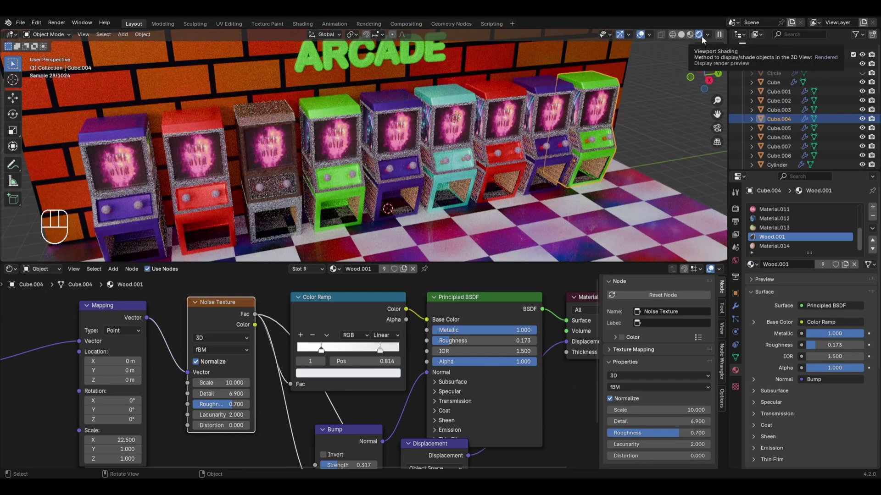
{"action": "left_click", "coordinate": [274, 137]}
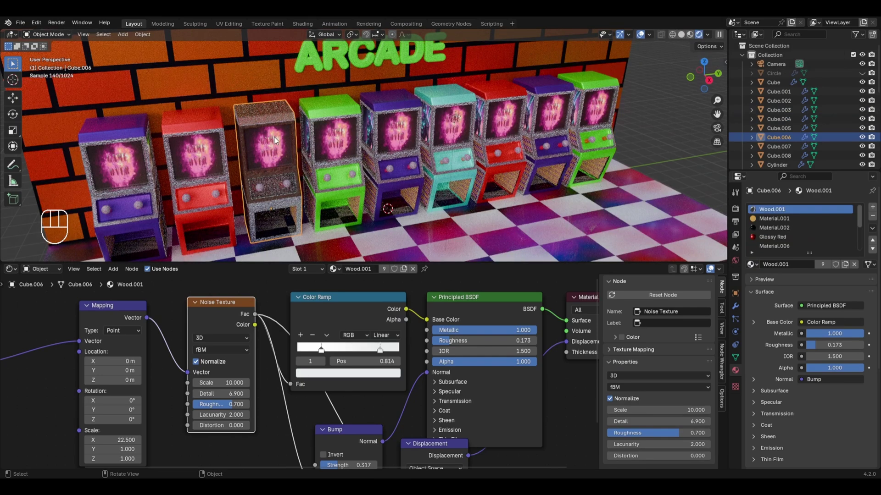
{"action": "scroll", "coordinate": [251, 119], "scroll_direction": "up", "scroll_amount": 5}
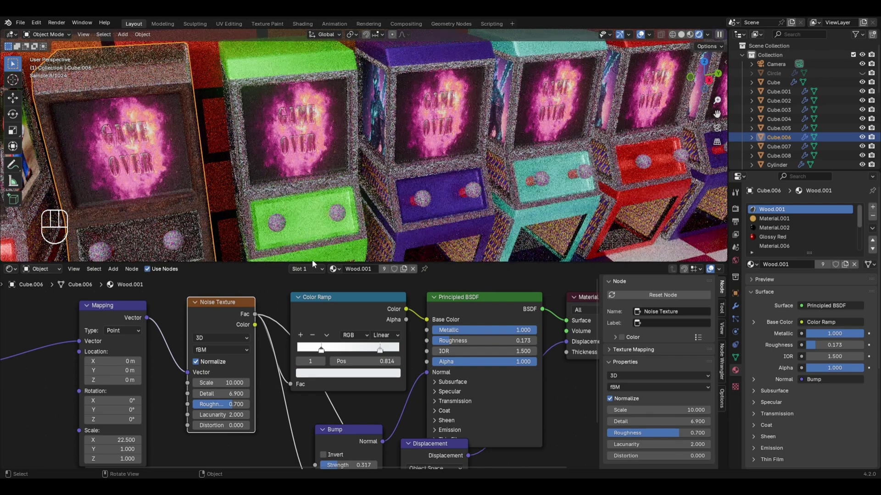
{"action": "left_click", "coordinate": [335, 269]}
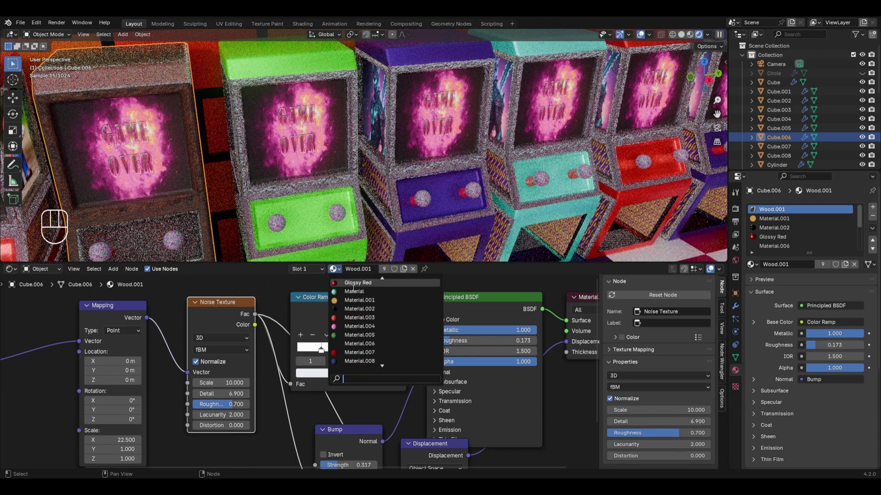
{"action": "left_click", "coordinate": [362, 300]}
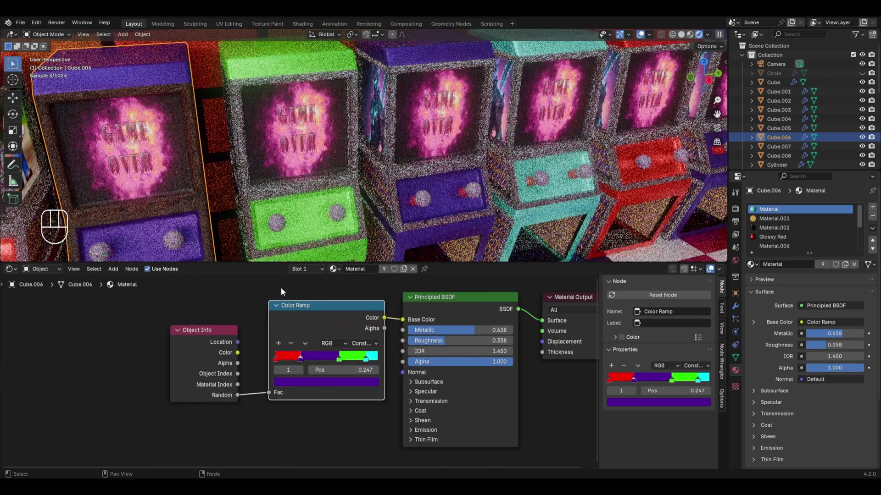
Select the Wood slot of cabinet Cube.006 and replace its material with Wood.001
{"action": "scroll", "coordinate": [867, 227], "scroll_direction": "down", "scroll_amount": 5}
{"action": "left_click", "coordinate": [803, 238]}
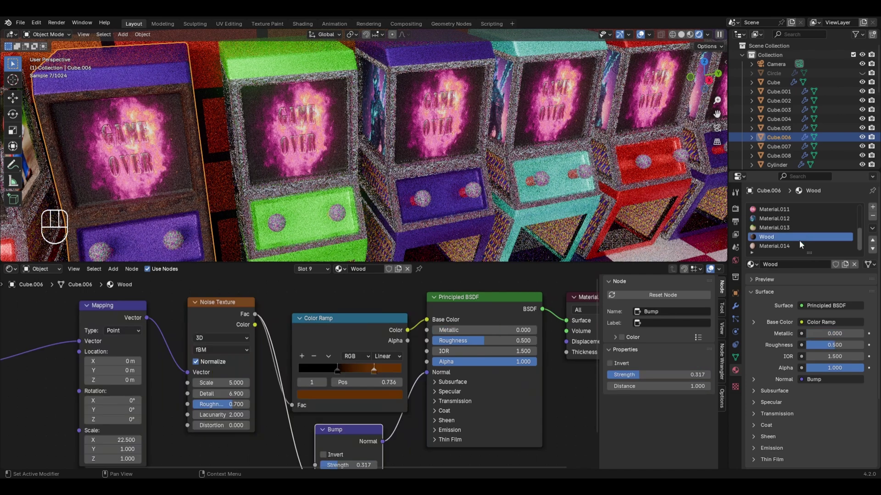
{"action": "left_click", "coordinate": [753, 265]}
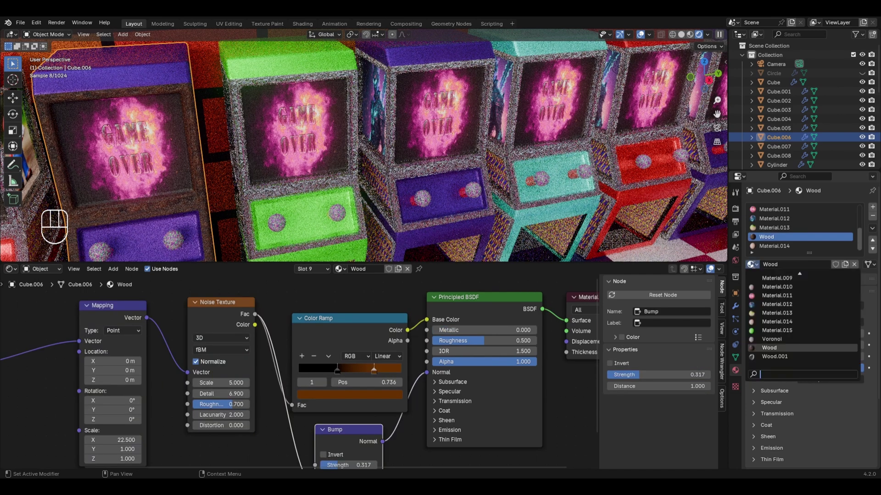
{"action": "left_click", "coordinate": [781, 357]}
{"action": "scroll", "coordinate": [519, 139], "scroll_direction": "down", "scroll_amount": 4}
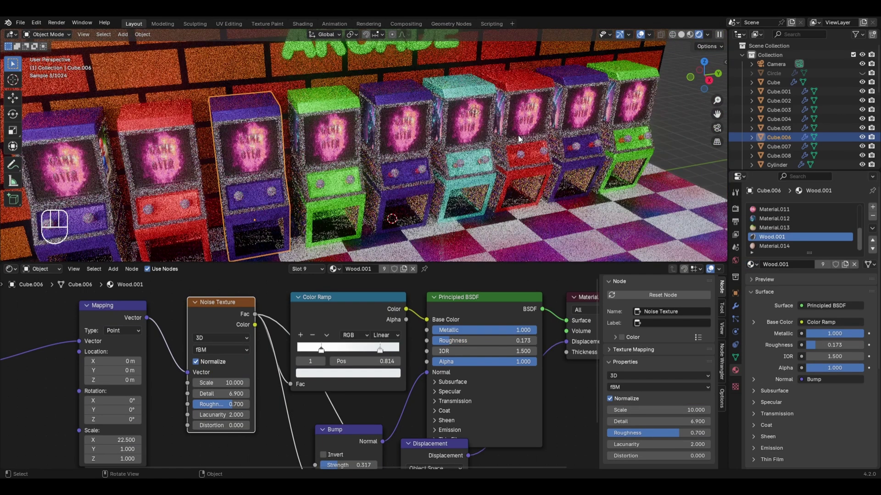